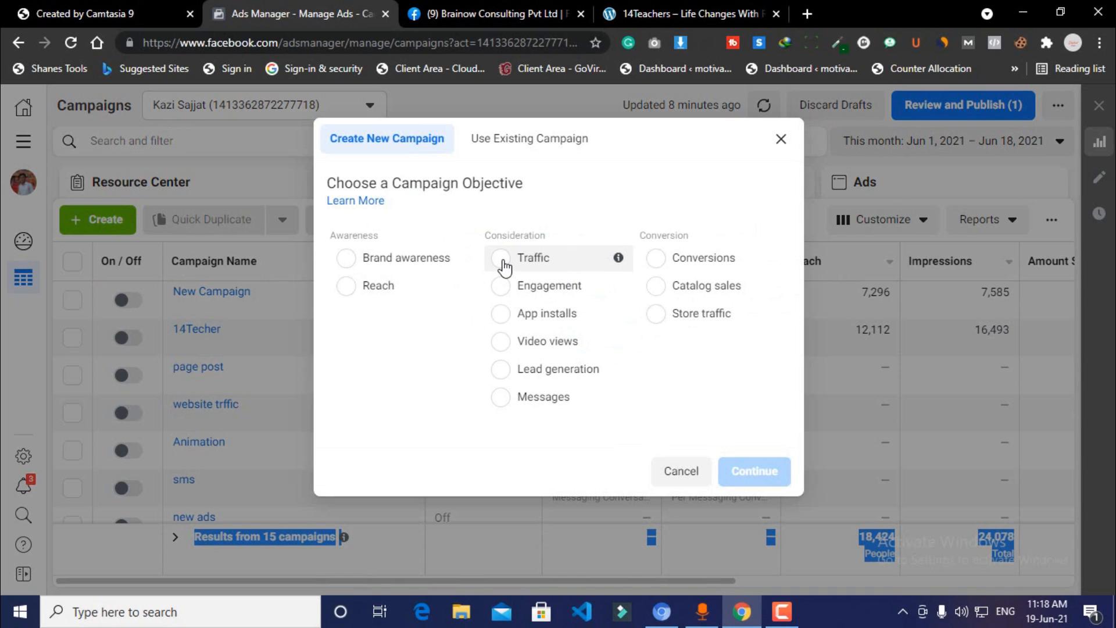
Create a new campaign with the Traffic objective.
{"action": "left_click", "coordinate": [501, 260]}
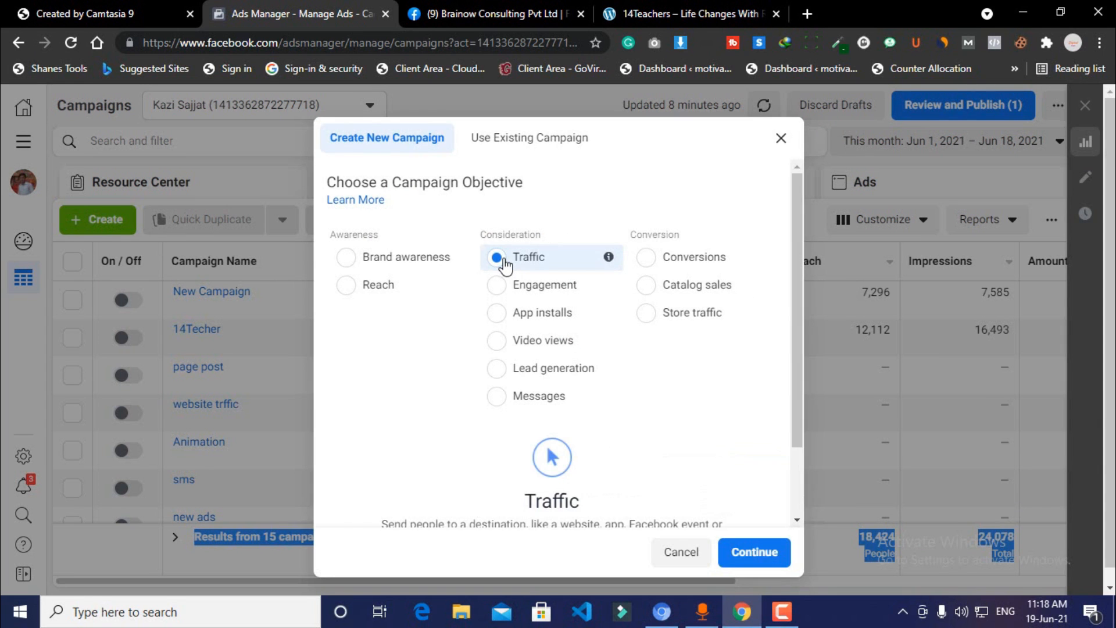
{"action": "scroll", "coordinate": [598, 259], "scroll_direction": "down", "scroll_amount": 2}
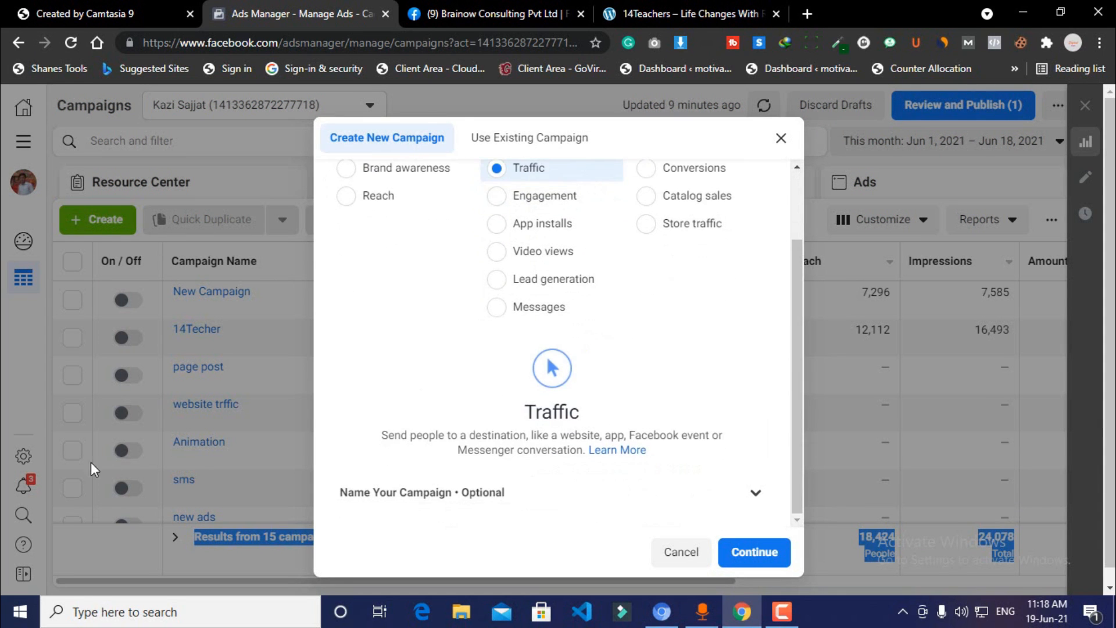
{"action": "left_click", "coordinate": [769, 560]}
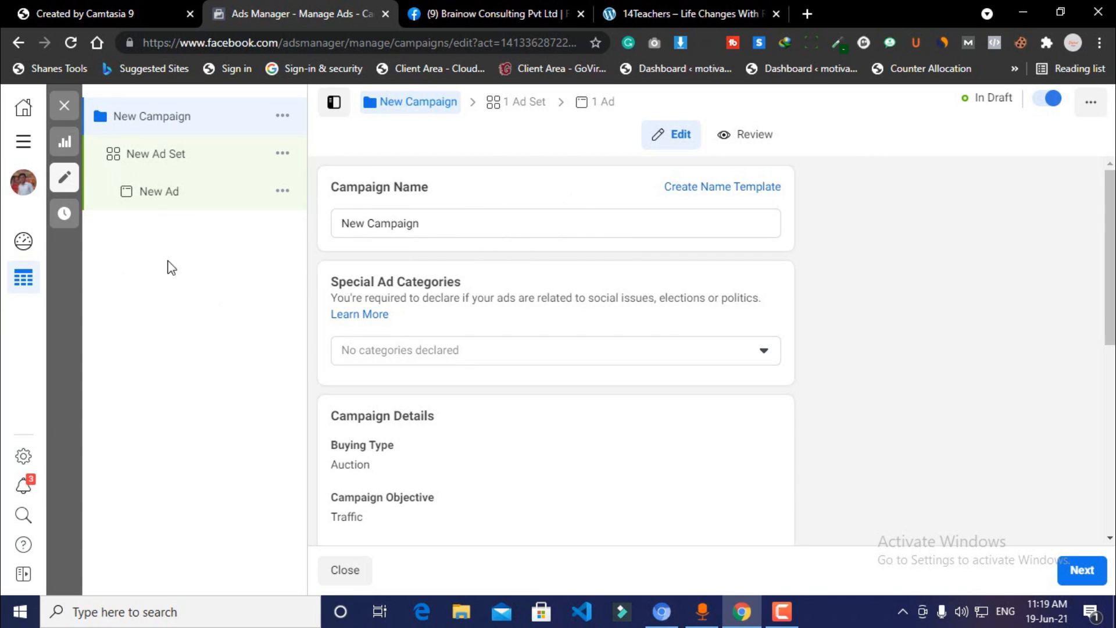
Look over the campaign-level settings, keep the defaults, and continue to the ad set.
{"action": "scroll", "coordinate": [588, 299], "scroll_direction": "down", "scroll_amount": 1}
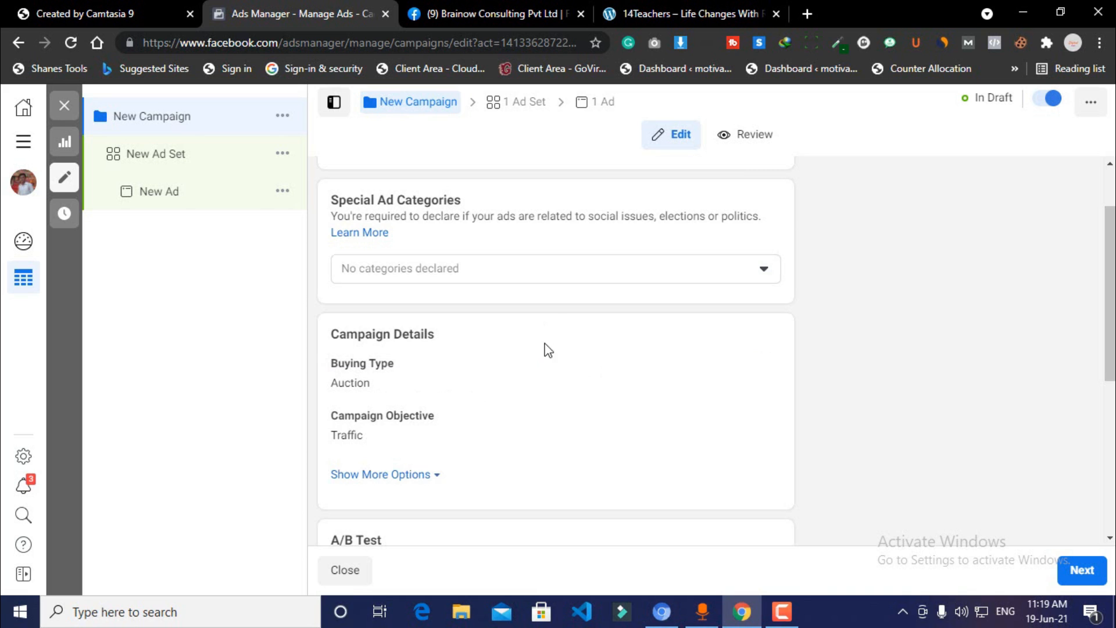
{"action": "scroll", "coordinate": [512, 372], "scroll_direction": "up", "scroll_amount": 1}
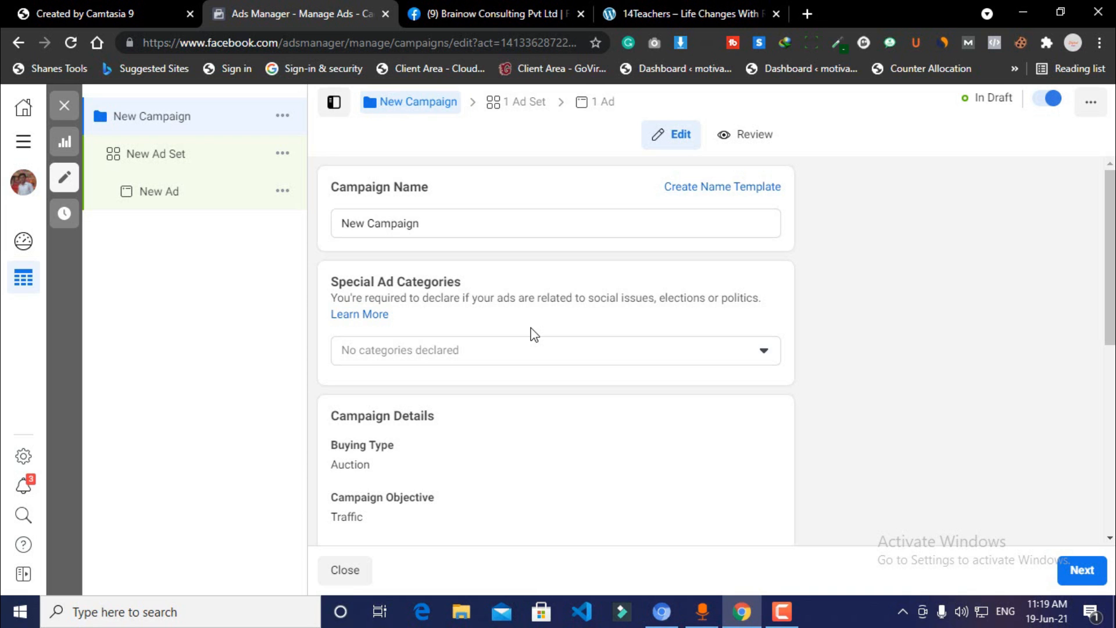
{"action": "scroll", "coordinate": [503, 259], "scroll_direction": "down", "scroll_amount": 8}
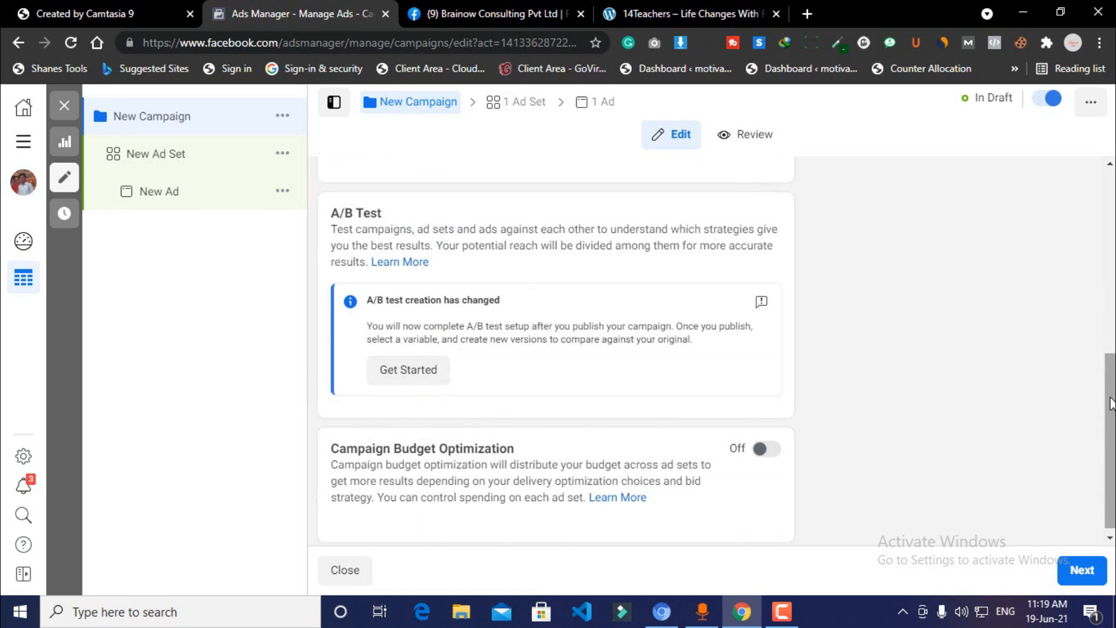
{"action": "left_click", "coordinate": [1083, 570]}
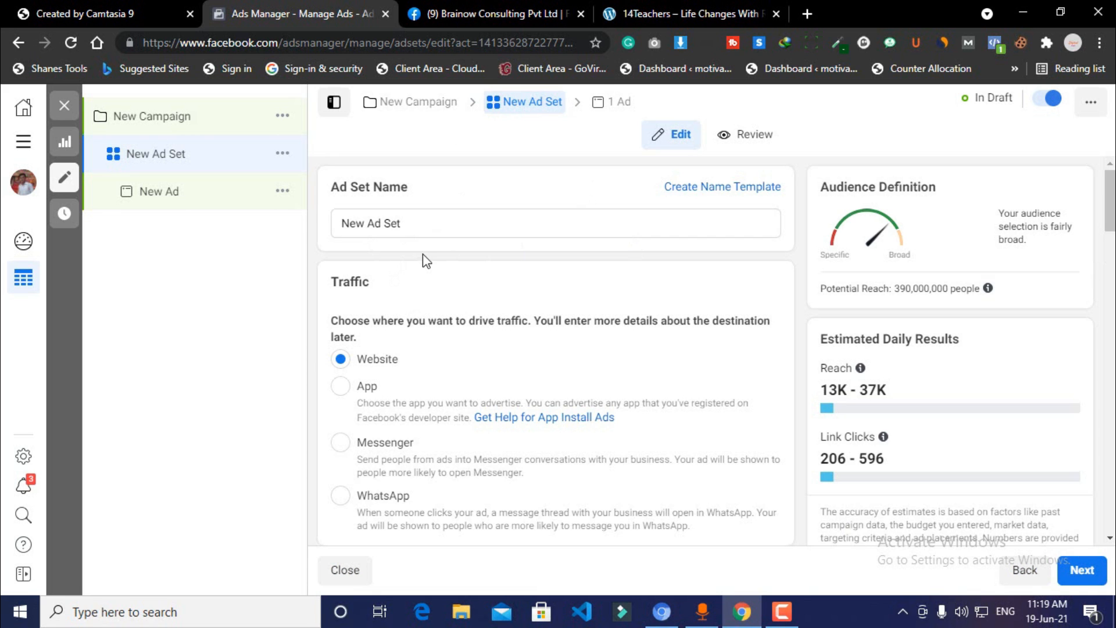
Examine the ad set's traffic destination, budget and schedule, audience, and placement settings, dismissing the help tip.
{"action": "scroll", "coordinate": [424, 254], "scroll_direction": "down", "scroll_amount": 1}
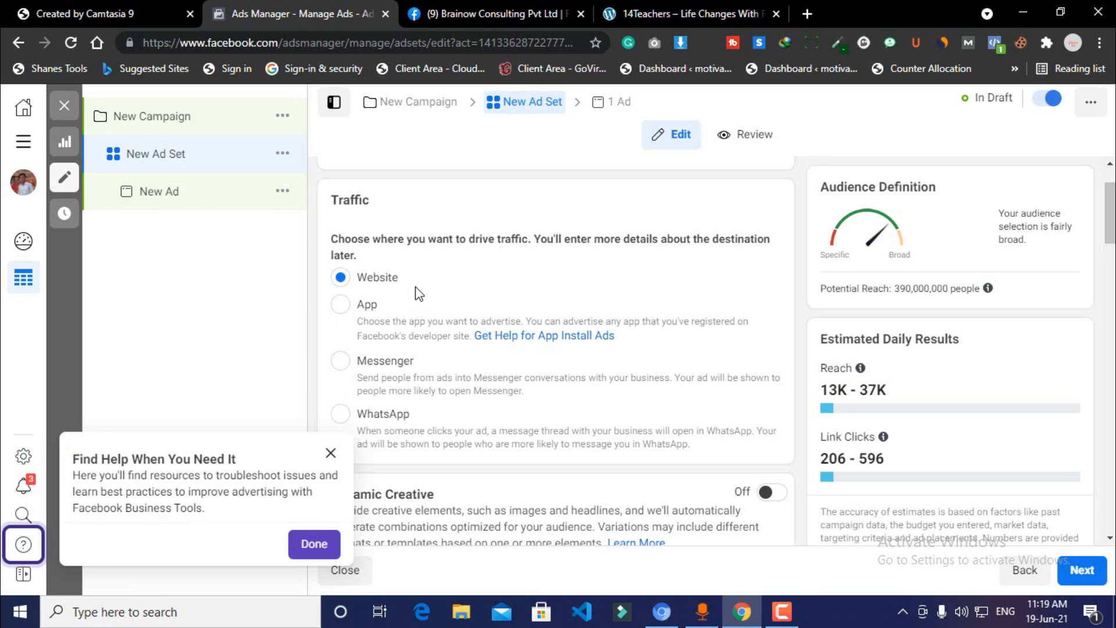
{"action": "scroll", "coordinate": [418, 289], "scroll_direction": "down", "scroll_amount": 4}
{"action": "scroll", "coordinate": [418, 289], "scroll_direction": "down", "scroll_amount": 3}
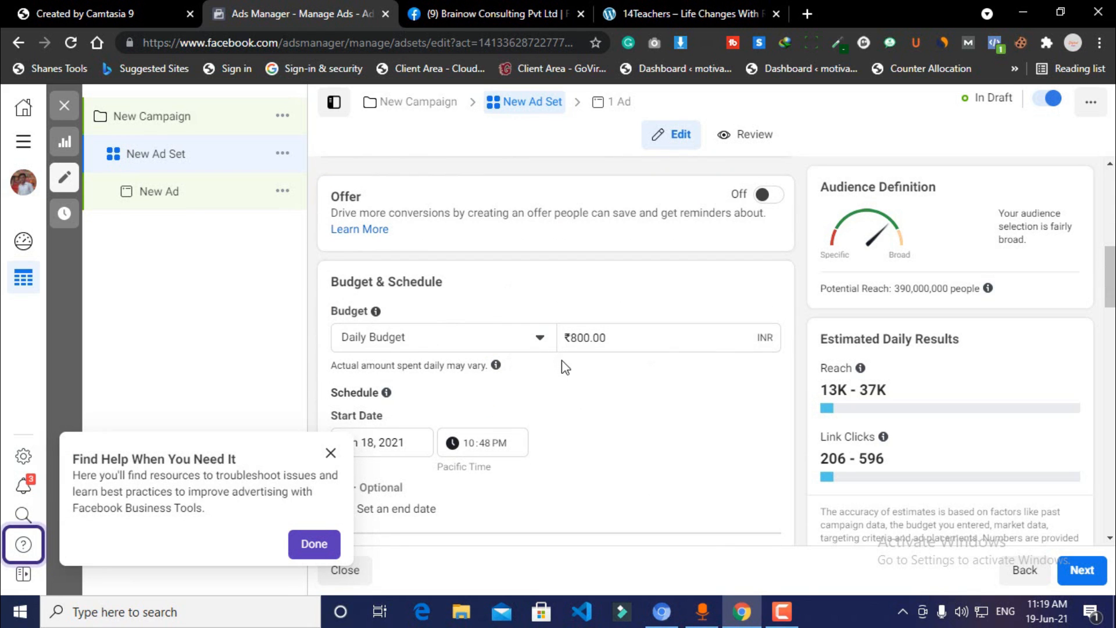
{"action": "left_click", "coordinate": [330, 452]}
{"action": "scroll", "coordinate": [508, 431], "scroll_direction": "down", "scroll_amount": 2}
{"action": "scroll", "coordinate": [507, 430], "scroll_direction": "down", "scroll_amount": 2}
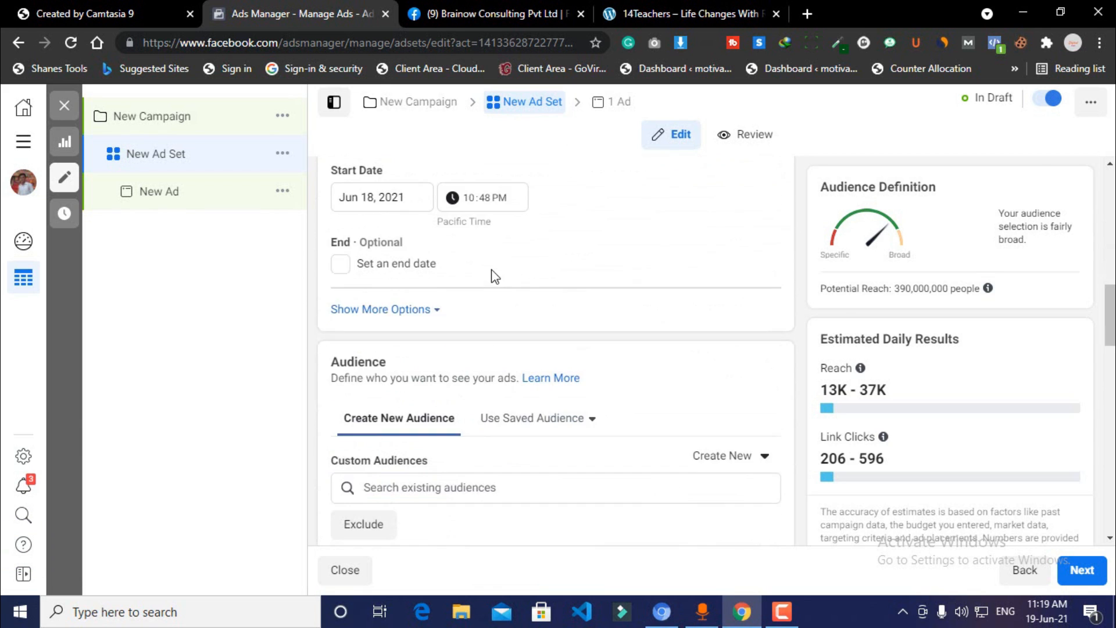
{"action": "scroll", "coordinate": [468, 286], "scroll_direction": "down", "scroll_amount": 3}
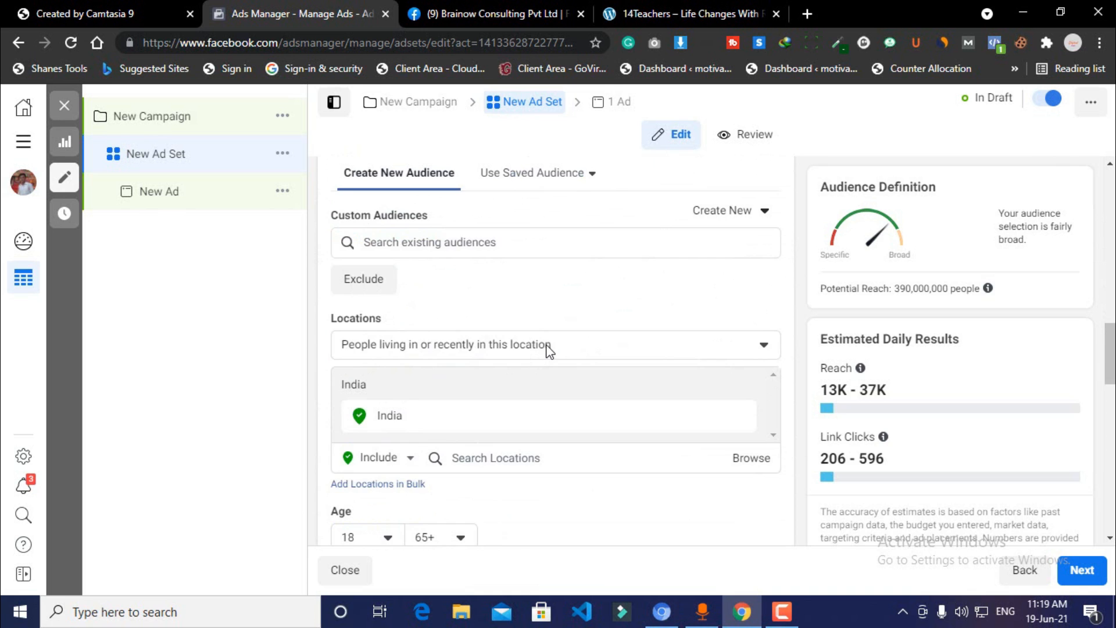
{"action": "scroll", "coordinate": [549, 345], "scroll_direction": "down", "scroll_amount": 4}
{"action": "scroll", "coordinate": [550, 340], "scroll_direction": "down", "scroll_amount": 2}
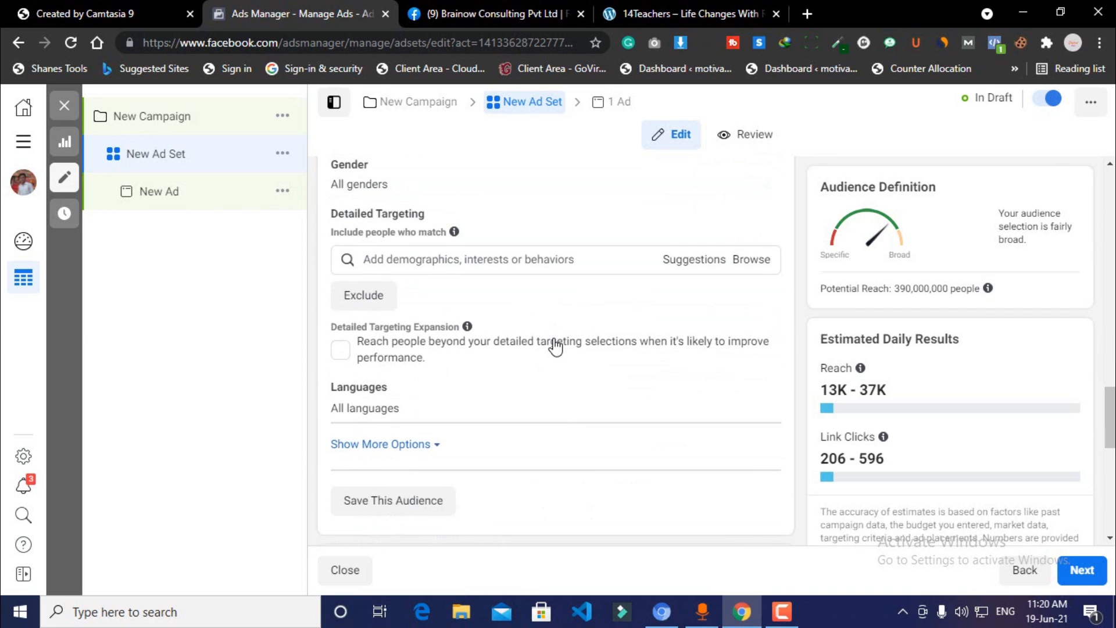
{"action": "scroll", "coordinate": [554, 345], "scroll_direction": "up", "scroll_amount": 4}
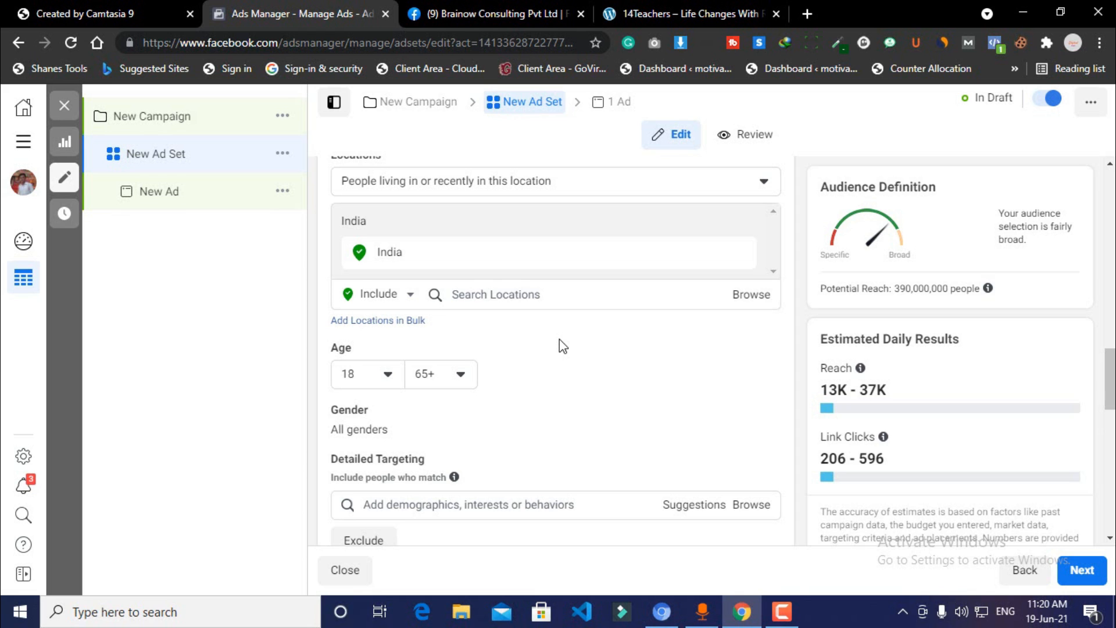
{"action": "scroll", "coordinate": [570, 331], "scroll_direction": "down", "scroll_amount": 10}
{"action": "scroll", "coordinate": [582, 314], "scroll_direction": "up", "scroll_amount": 4}
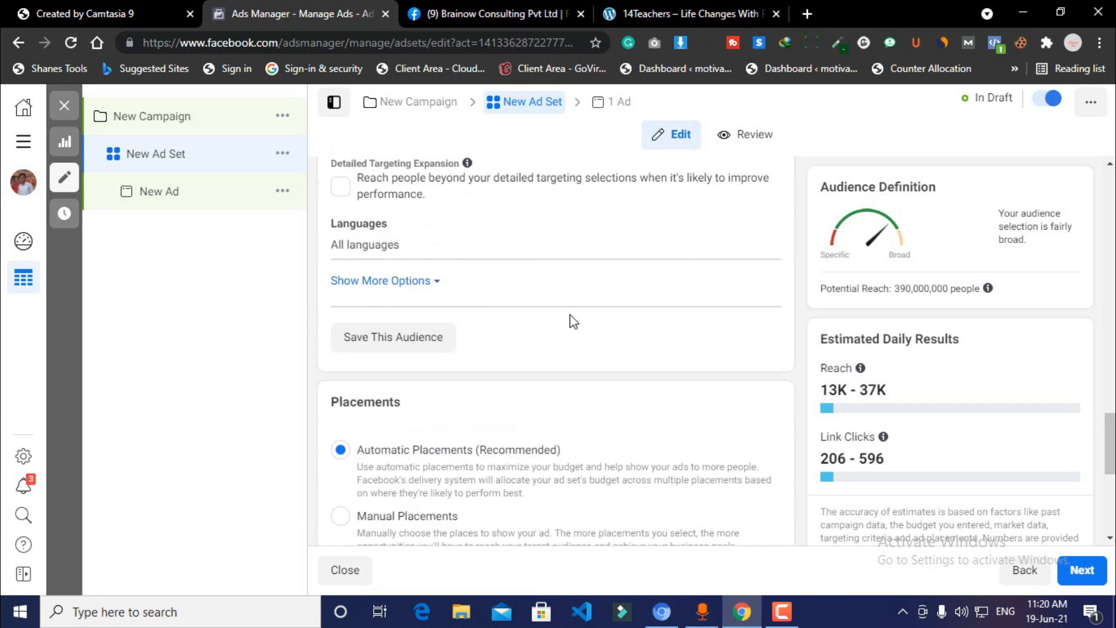
{"action": "scroll", "coordinate": [574, 321], "scroll_direction": "down", "scroll_amount": 3}
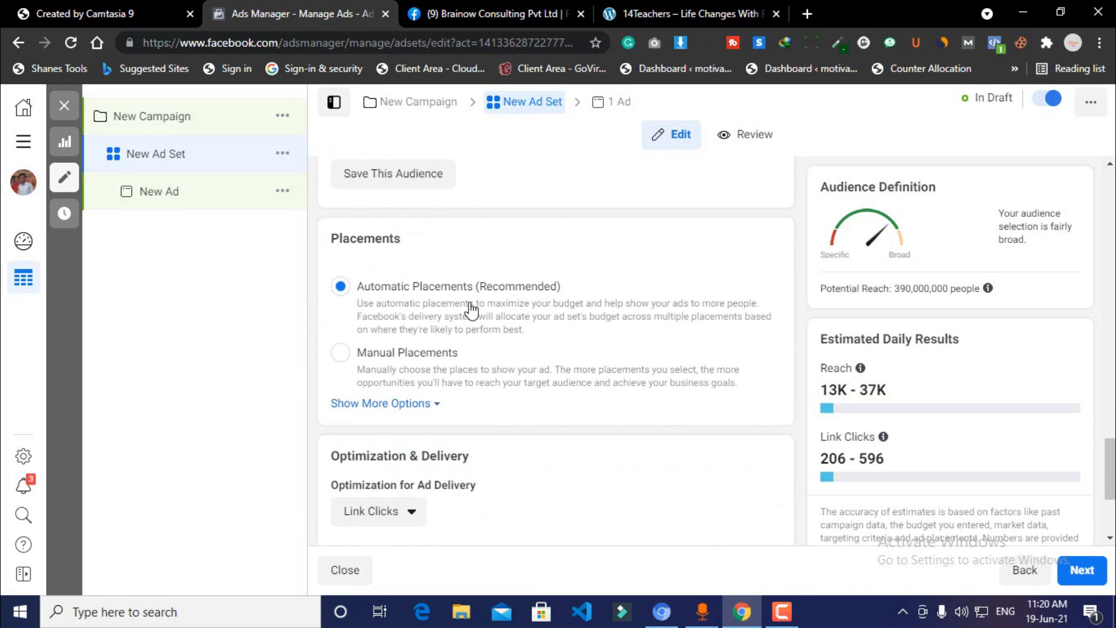
Compare the manual and automatic placement options for the ad set.
{"action": "left_click", "coordinate": [341, 353]}
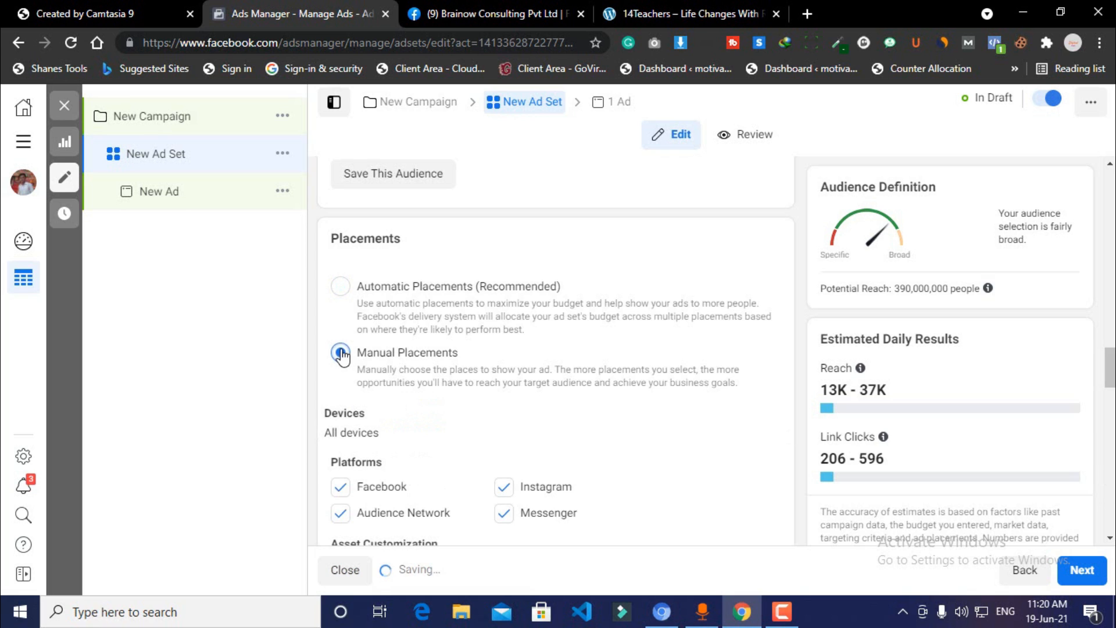
{"action": "left_click", "coordinate": [343, 287]}
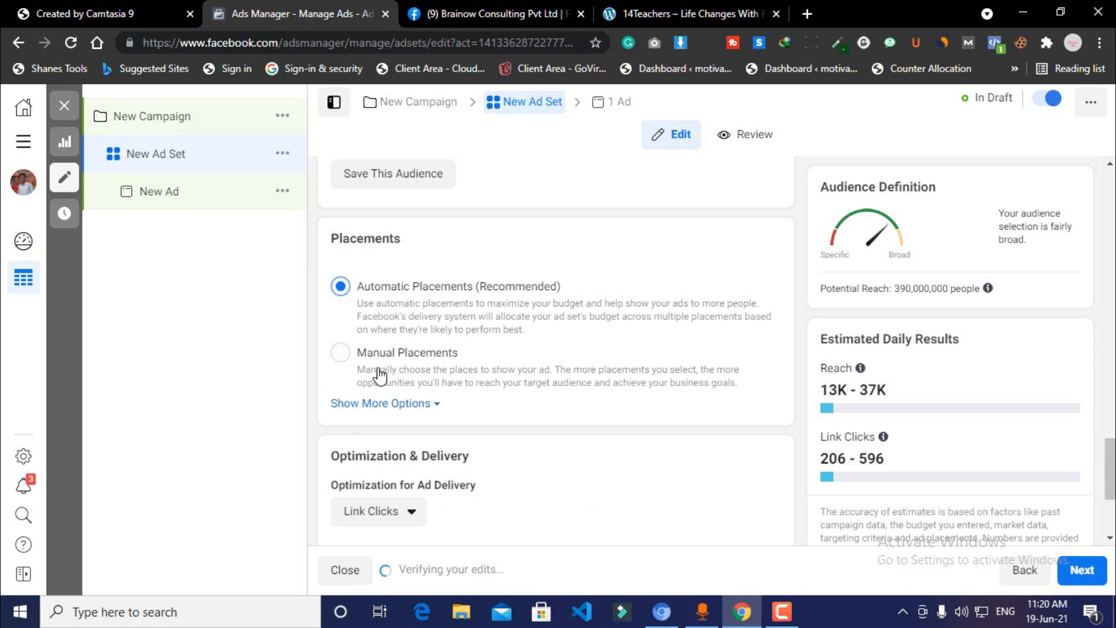
{"action": "left_click", "coordinate": [338, 354]}
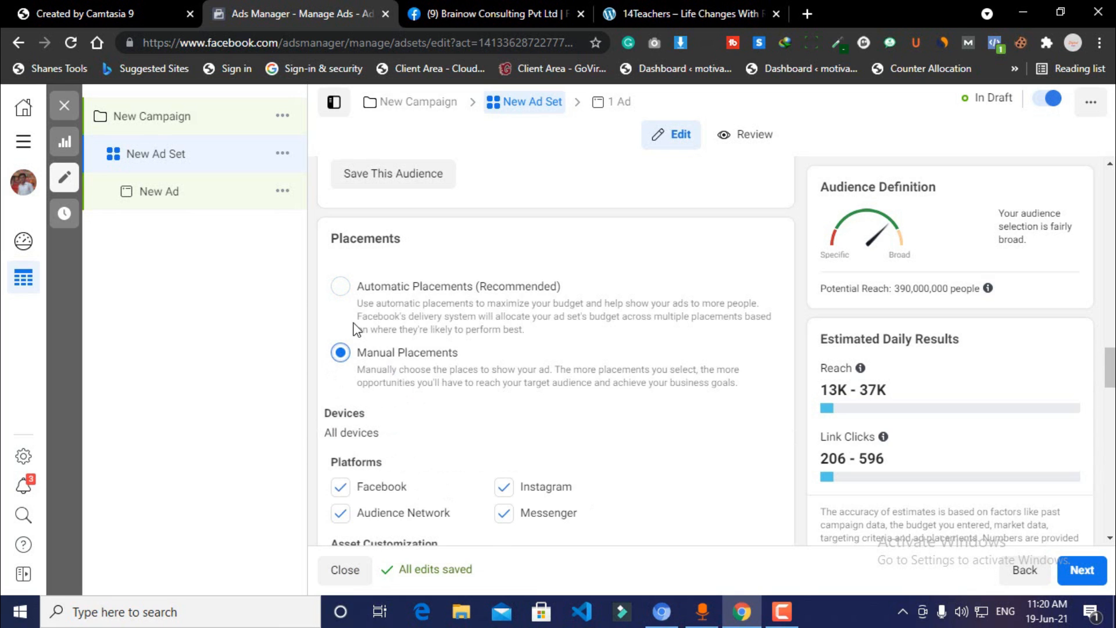
{"action": "left_click", "coordinate": [345, 291]}
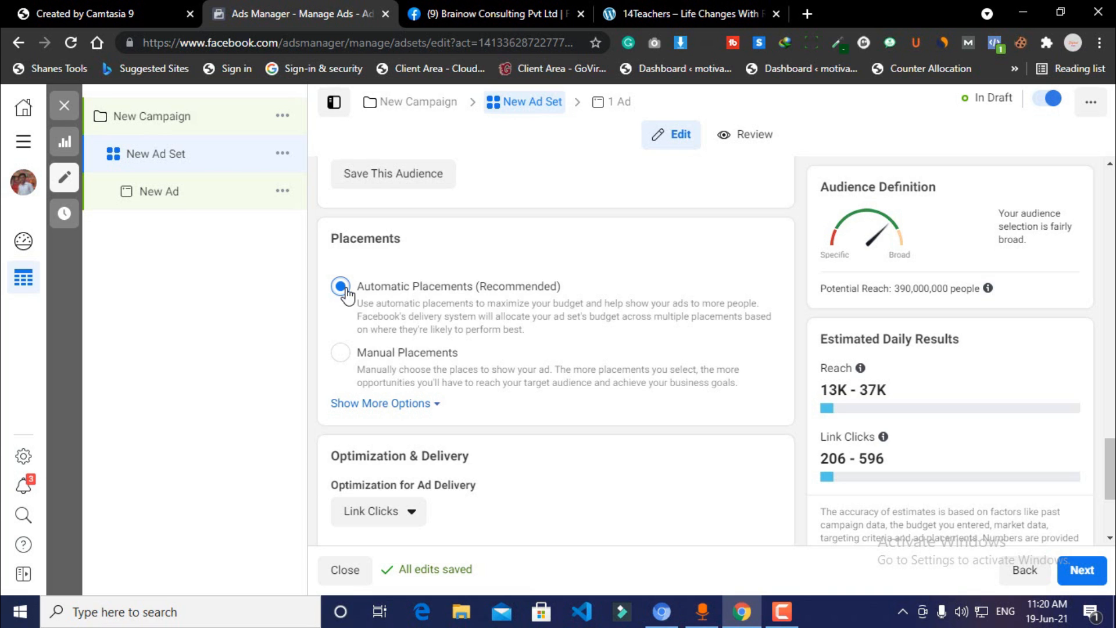
Set the ad set to Manual Placements with all platforms kept, and continue to the ad.
{"action": "scroll", "coordinate": [361, 291], "scroll_direction": "down", "scroll_amount": 1}
{"action": "left_click", "coordinate": [391, 272]}
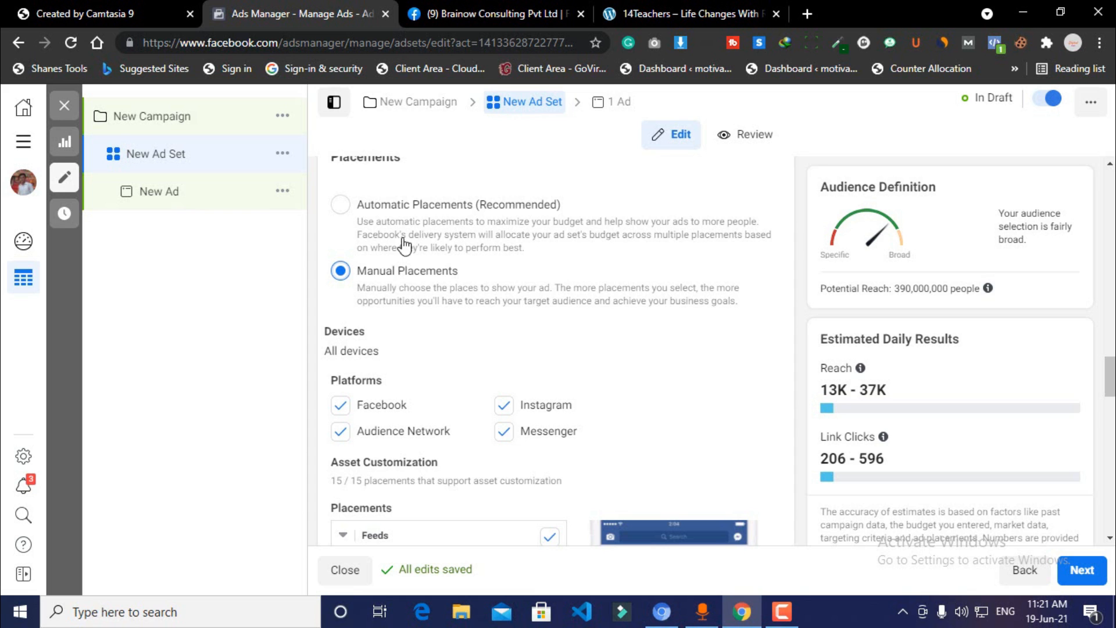
{"action": "scroll", "coordinate": [645, 357], "scroll_direction": "down", "scroll_amount": 10}
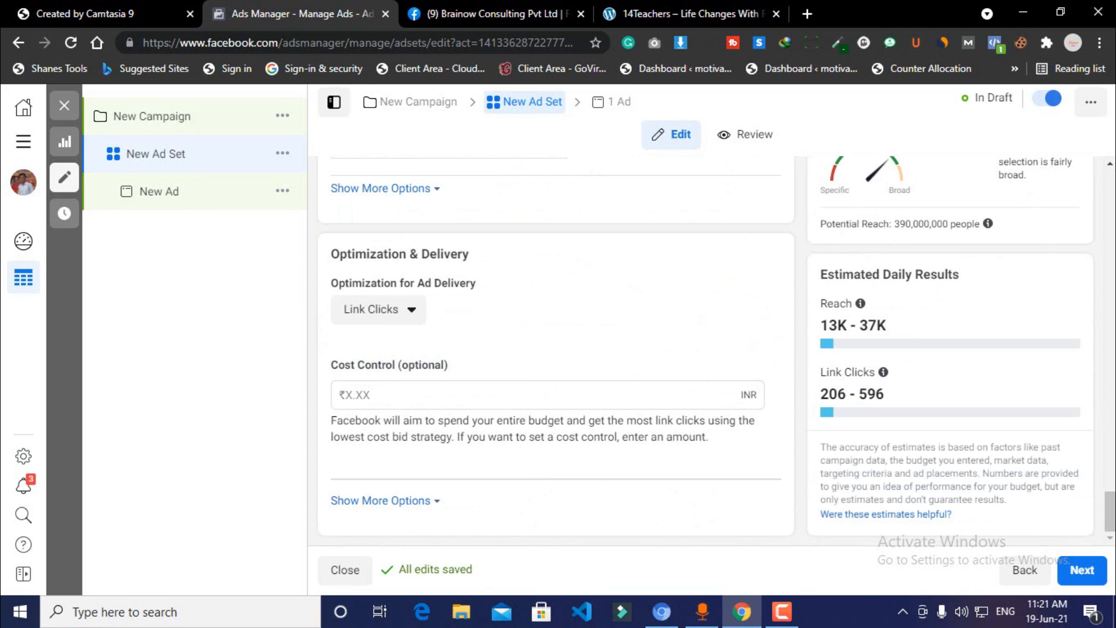
{"action": "left_click", "coordinate": [1083, 572]}
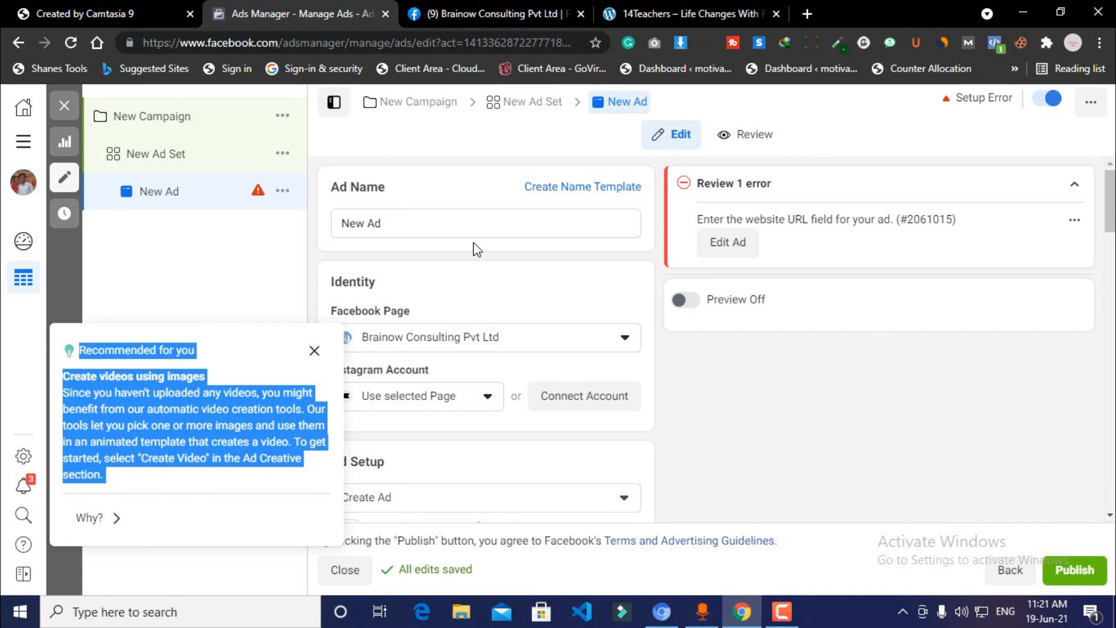
Dismiss the video recommendation and choose Brainow Consulting Pvt Ltd as the ad's Facebook Page.
{"action": "left_click", "coordinate": [314, 351]}
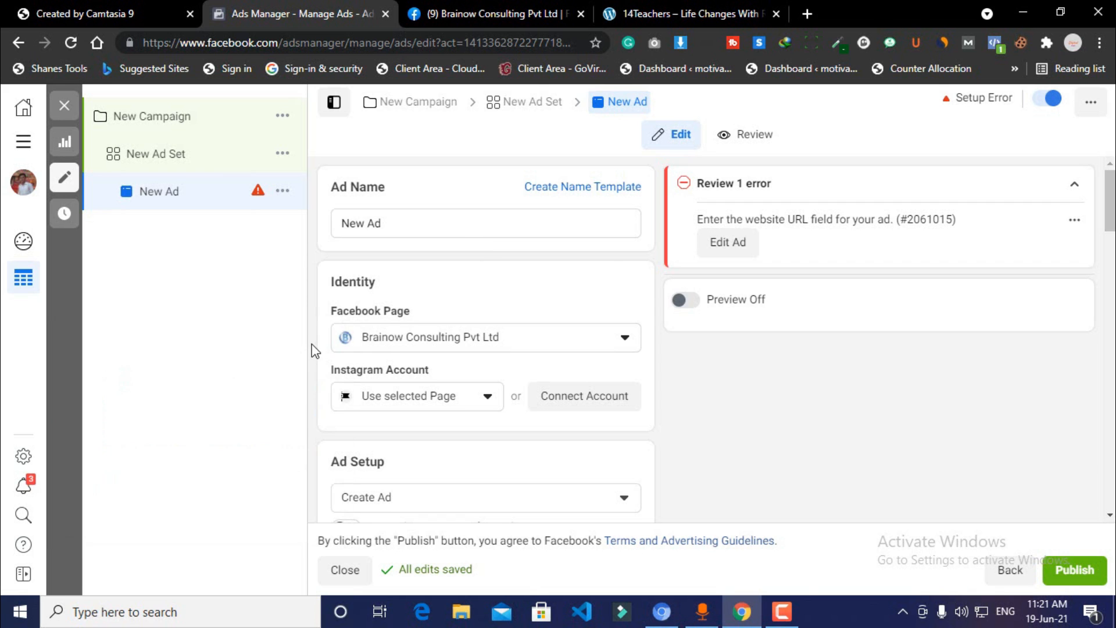
{"action": "scroll", "coordinate": [586, 267], "scroll_direction": "down", "scroll_amount": 3}
{"action": "scroll", "coordinate": [543, 271], "scroll_direction": "up", "scroll_amount": 3}
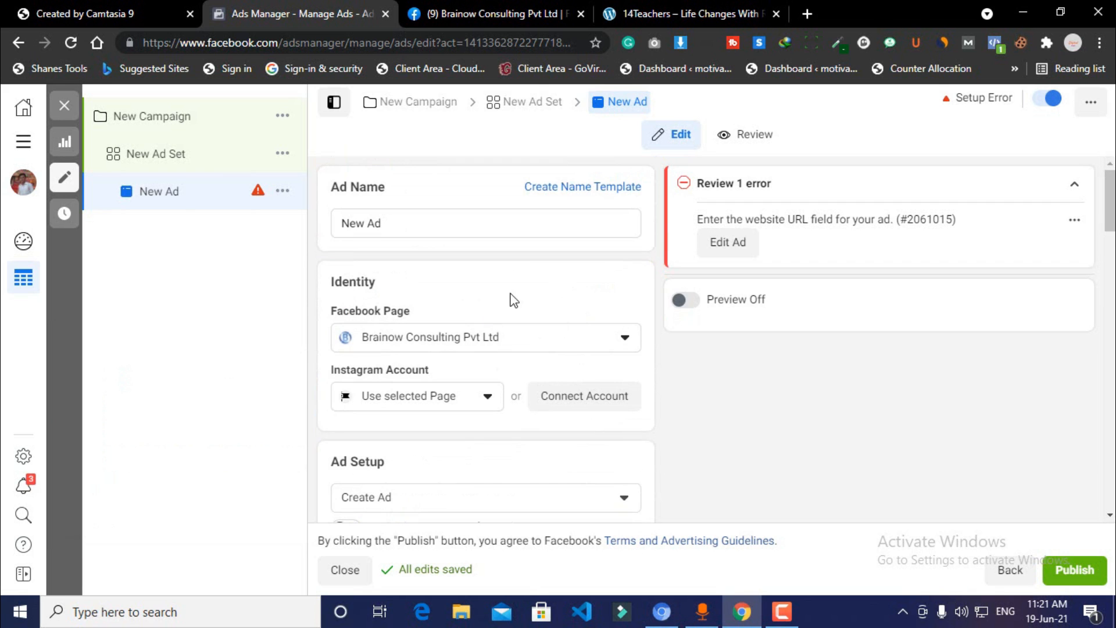
{"action": "left_click", "coordinate": [564, 353]}
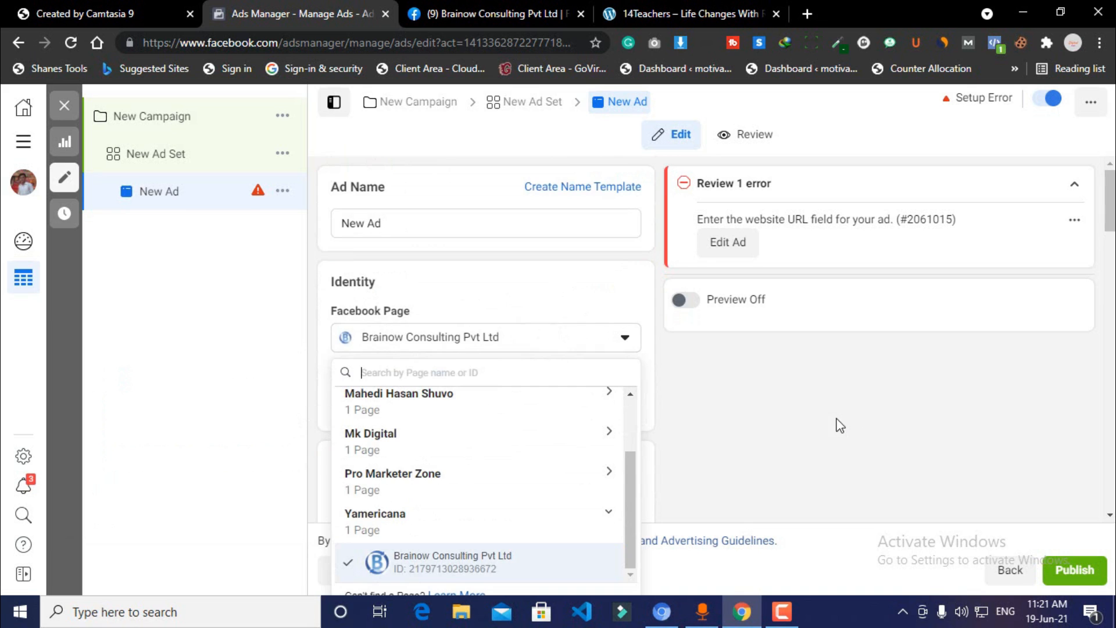
{"action": "scroll", "coordinate": [459, 464], "scroll_direction": "down", "scroll_amount": 4}
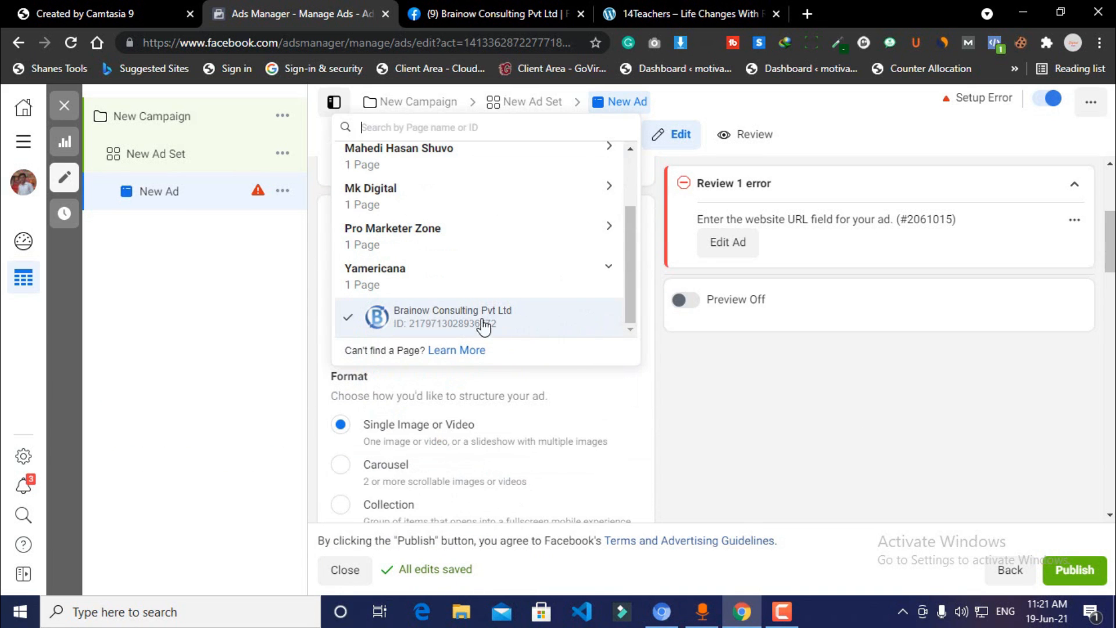
{"action": "left_click", "coordinate": [546, 326]}
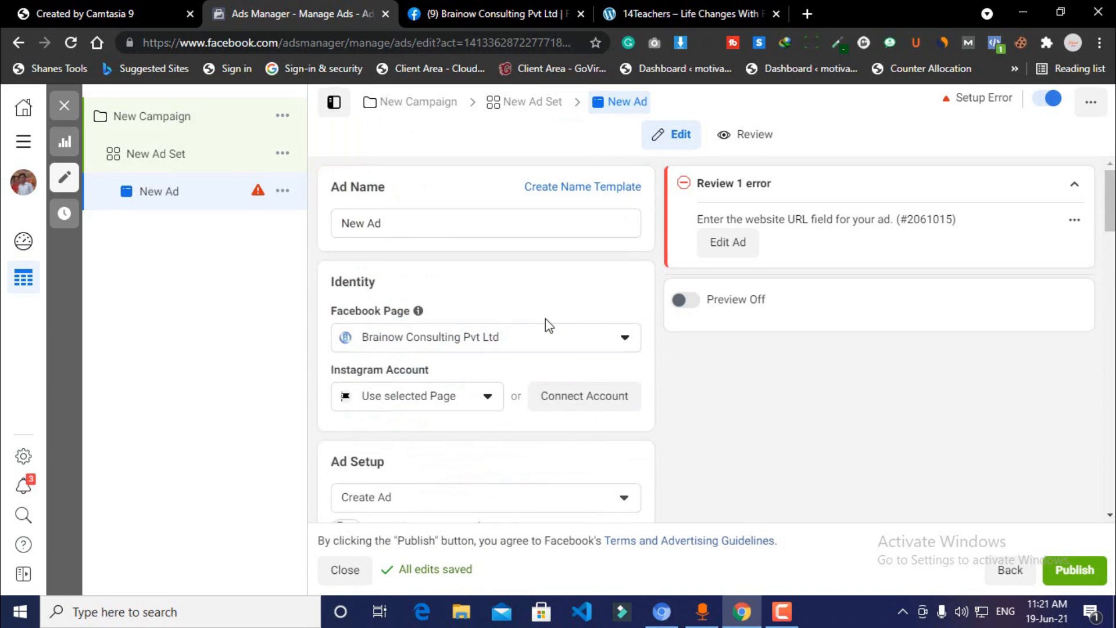
Change the ad setup to Use Existing Post.
{"action": "scroll", "coordinate": [539, 322], "scroll_direction": "down", "scroll_amount": 3}
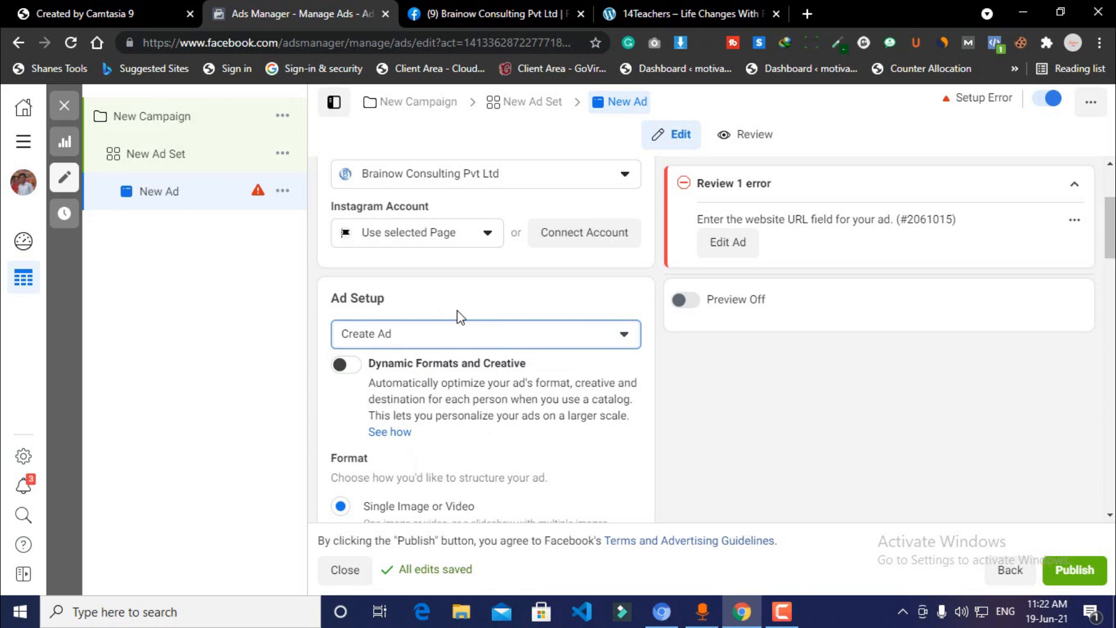
{"action": "left_click", "coordinate": [438, 334]}
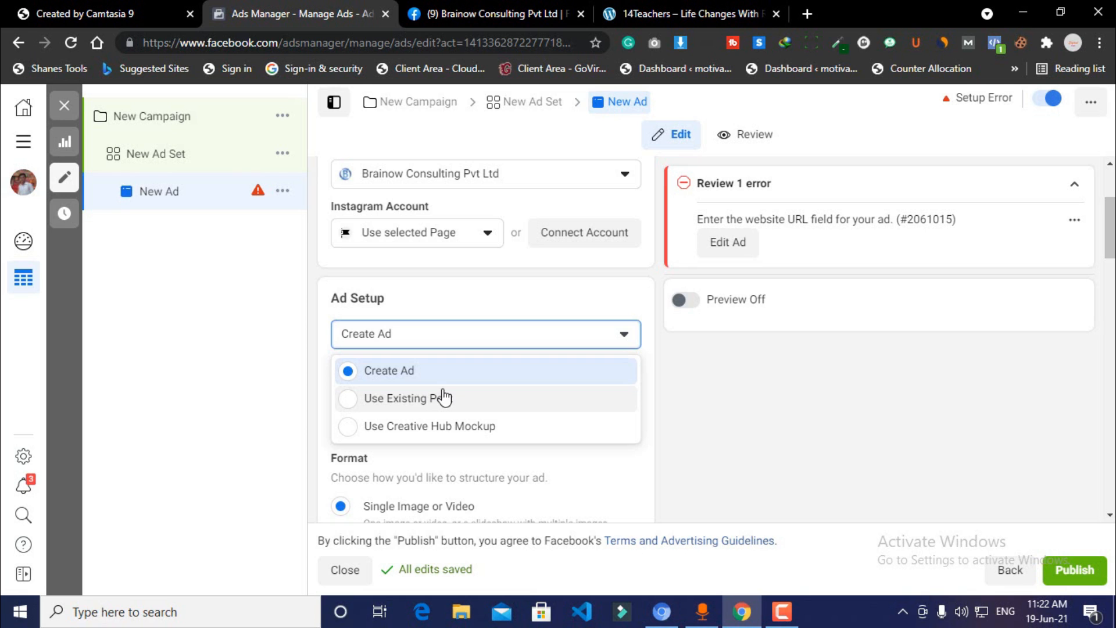
{"action": "left_click", "coordinate": [401, 401]}
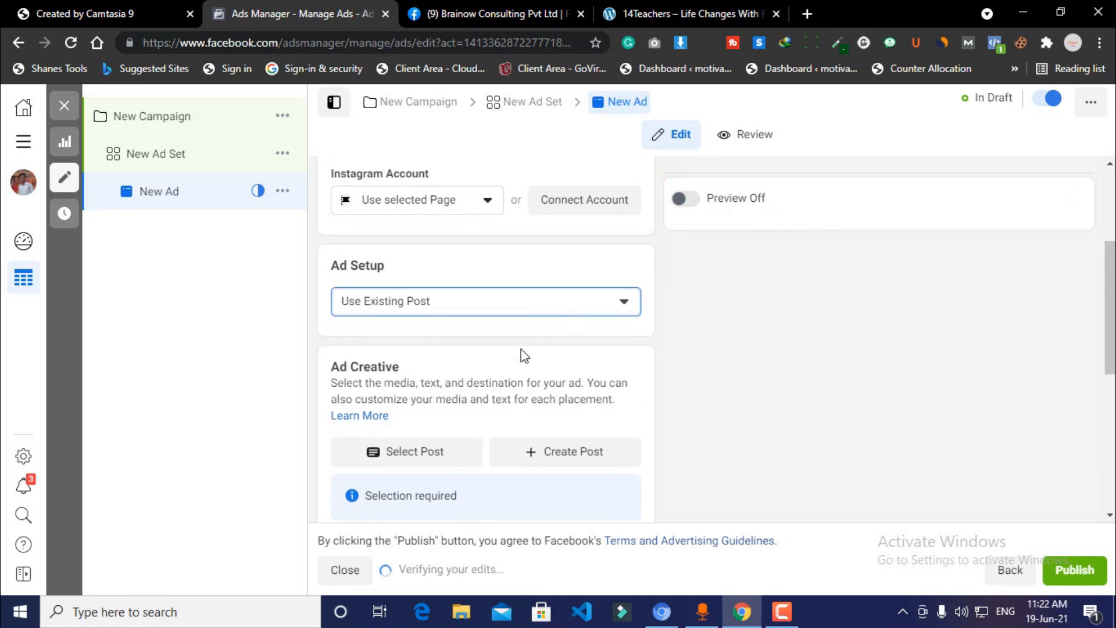
Select the Facebook photo post "First of its Kind...Live Video Coaching and Training" dated Jun 8, 2021 as the ad creative.
{"action": "scroll", "coordinate": [522, 349], "scroll_direction": "down", "scroll_amount": 3}
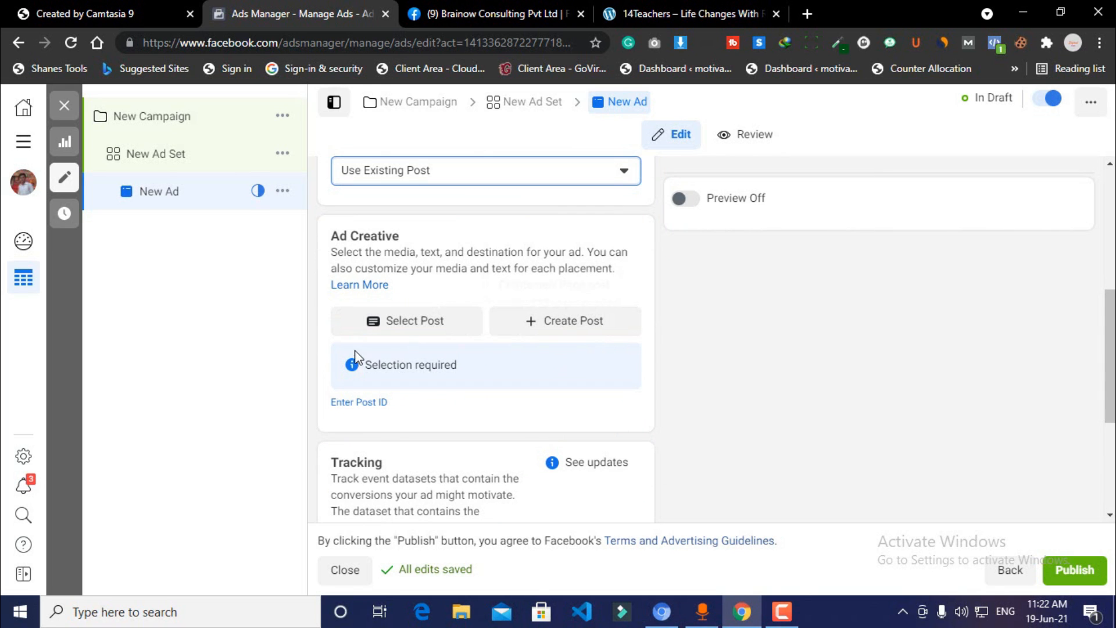
{"action": "left_click", "coordinate": [432, 330]}
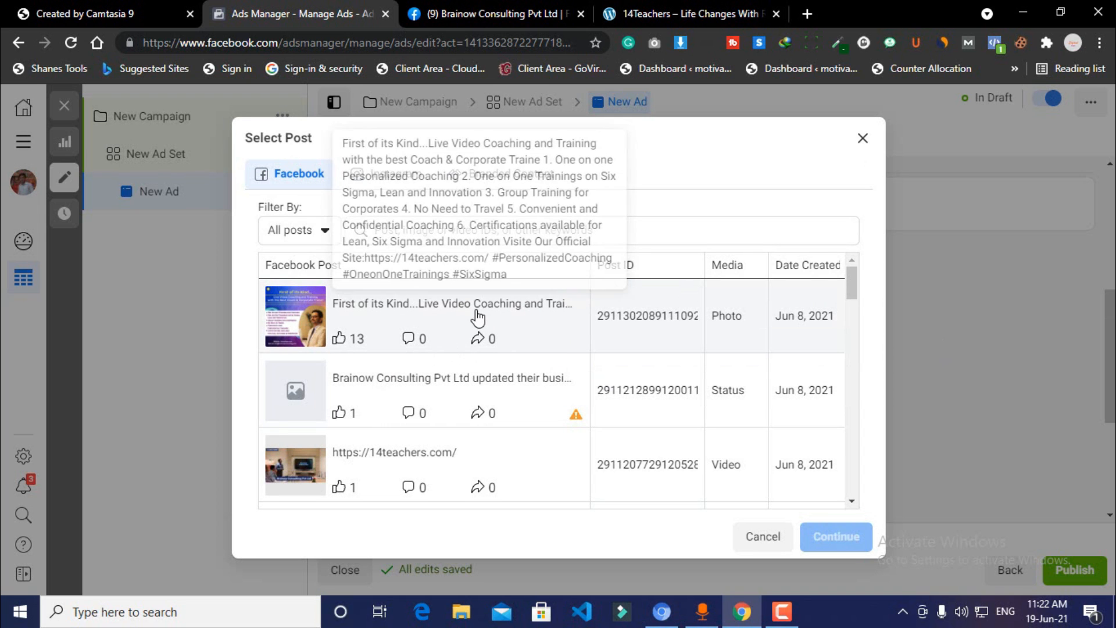
{"action": "left_click", "coordinate": [476, 317]}
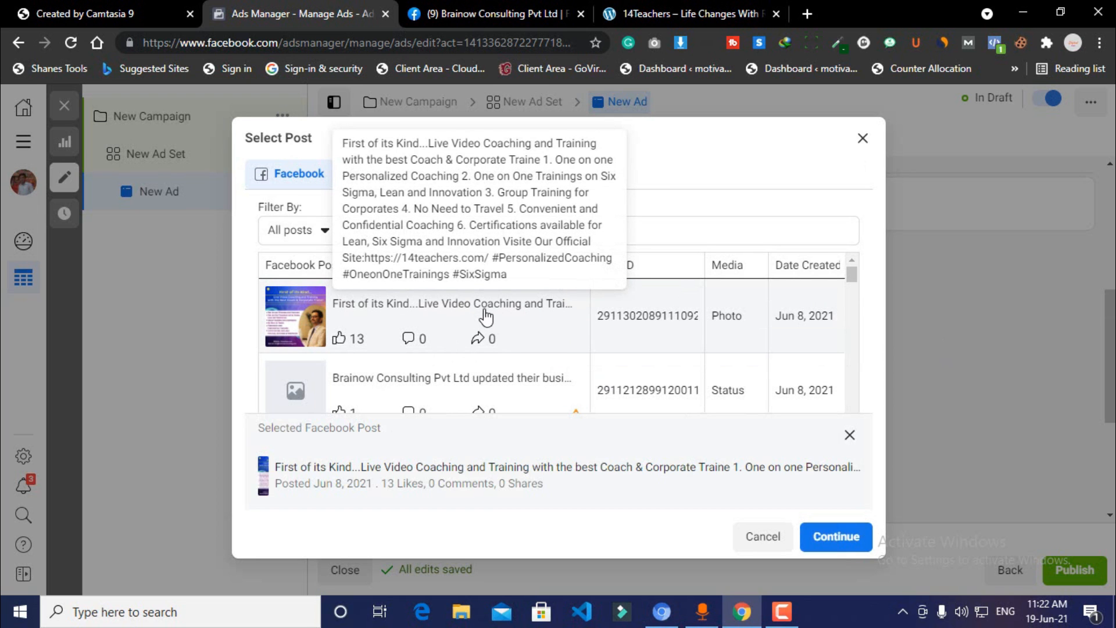
{"action": "left_click", "coordinate": [487, 317]}
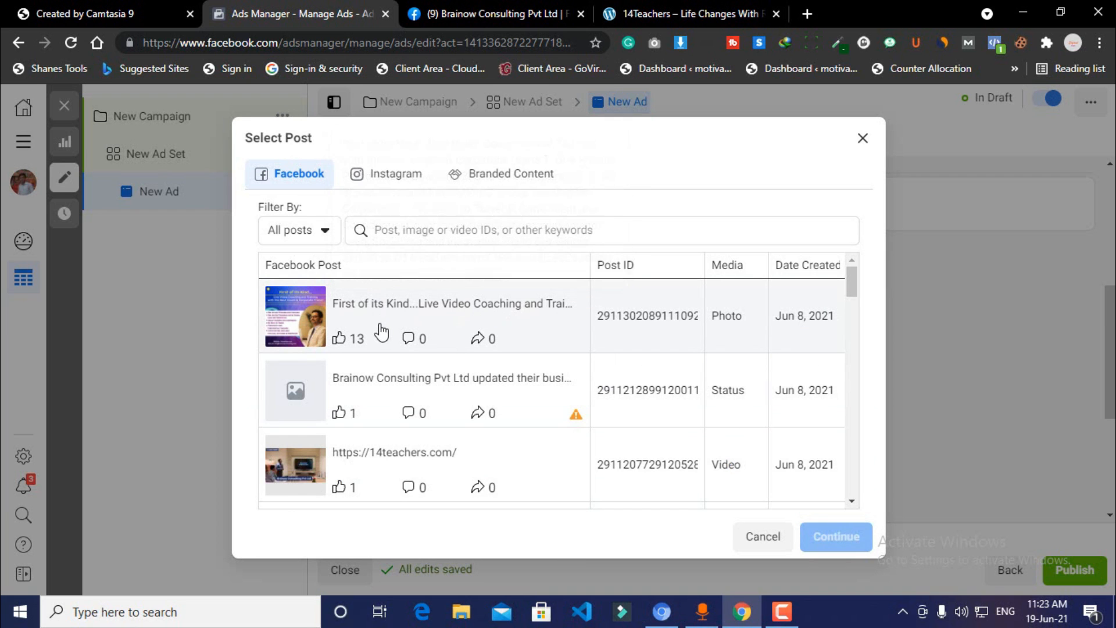
{"action": "left_click", "coordinate": [374, 316]}
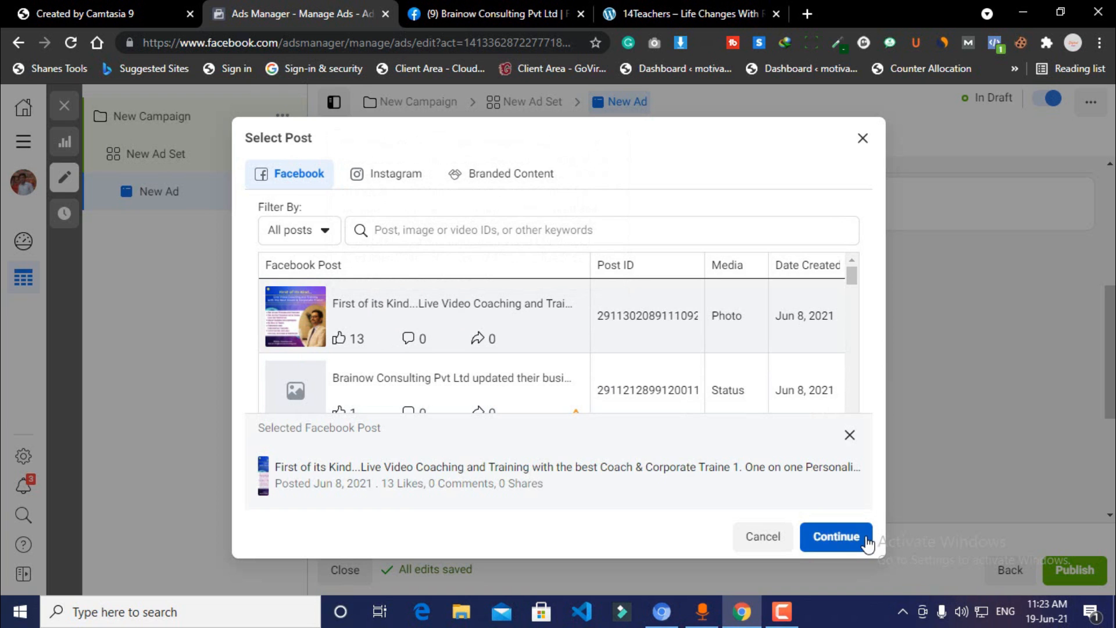
{"action": "left_click", "coordinate": [836, 536]}
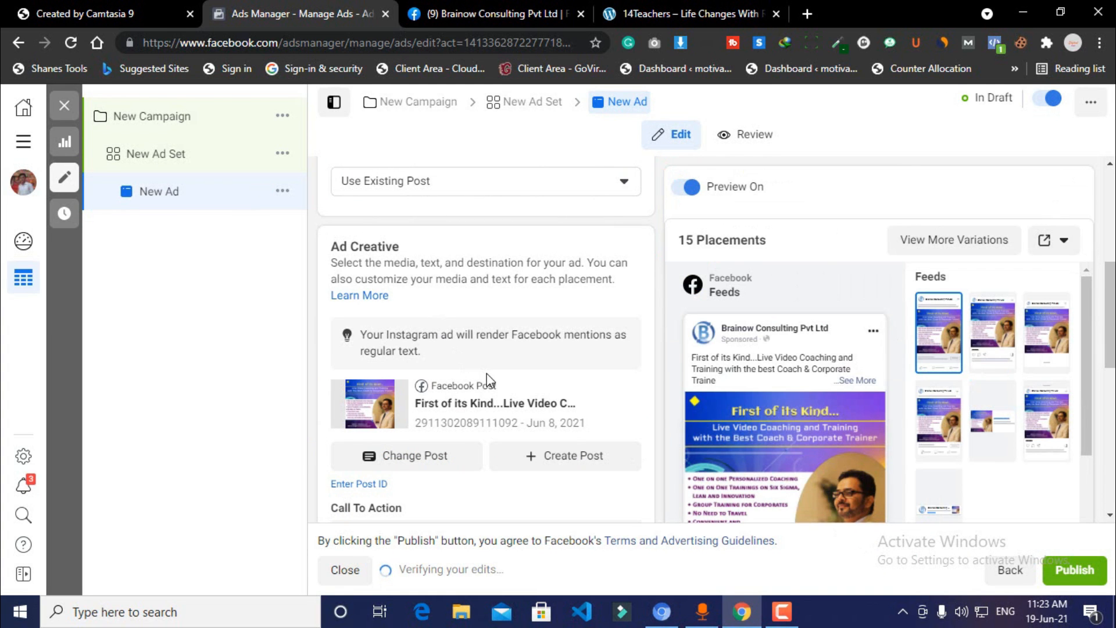
{"action": "scroll", "coordinate": [488, 379], "scroll_direction": "down", "scroll_amount": 2}
{"action": "scroll", "coordinate": [489, 381], "scroll_direction": "down", "scroll_amount": 2}
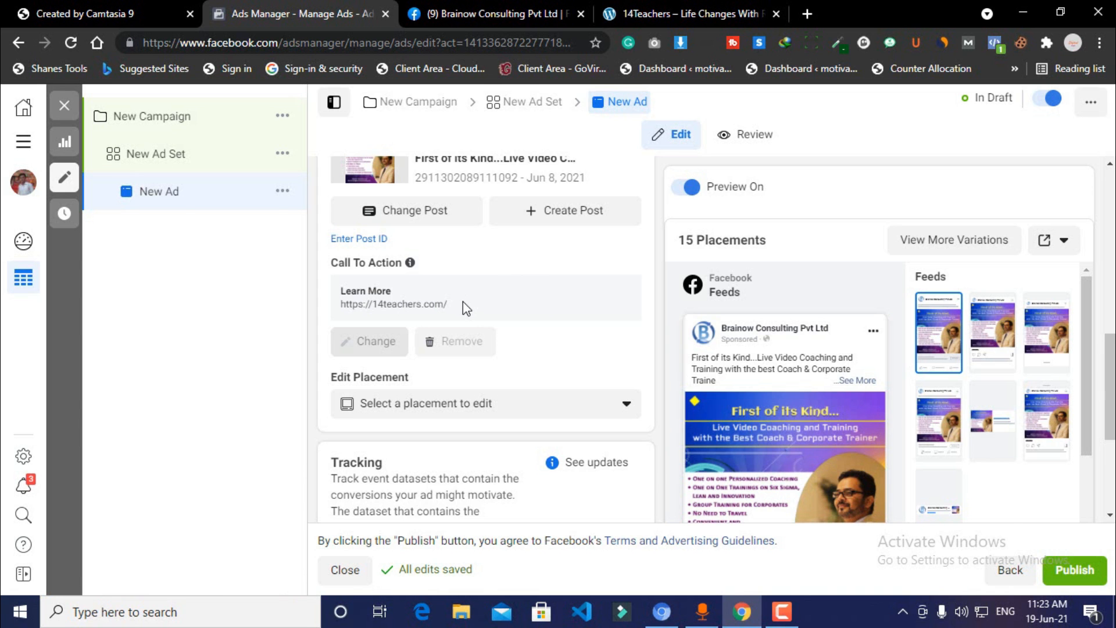
{"action": "scroll", "coordinate": [463, 301], "scroll_direction": "down", "scroll_amount": 4}
{"action": "scroll", "coordinate": [463, 302], "scroll_direction": "up", "scroll_amount": 4}
{"action": "mouse_move", "coordinate": [410, 273]}
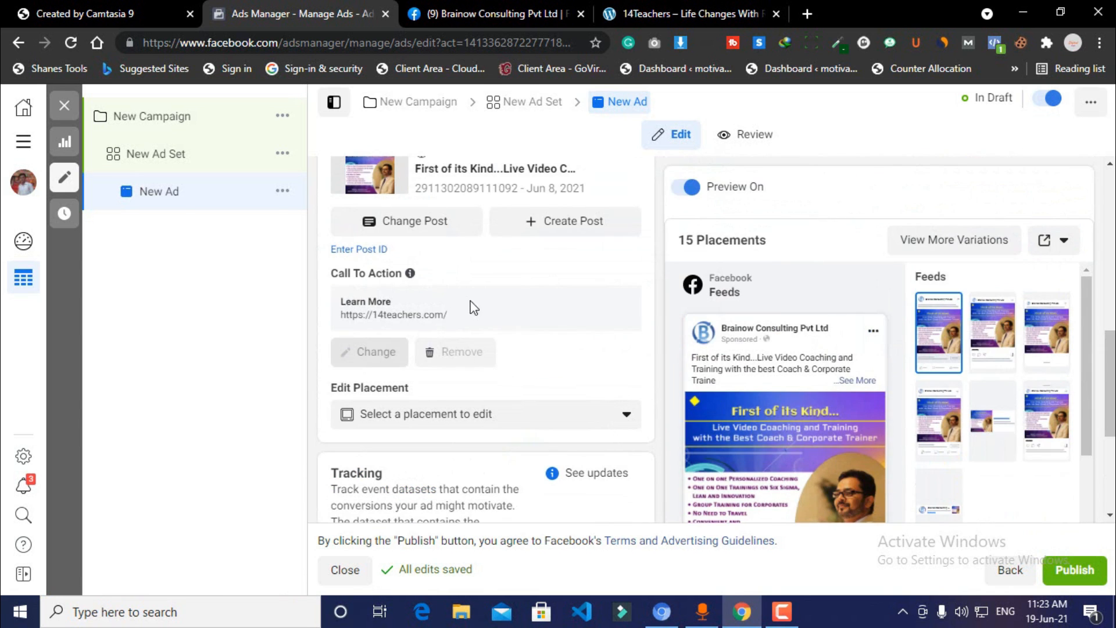
{"action": "left_click", "coordinate": [447, 315]}
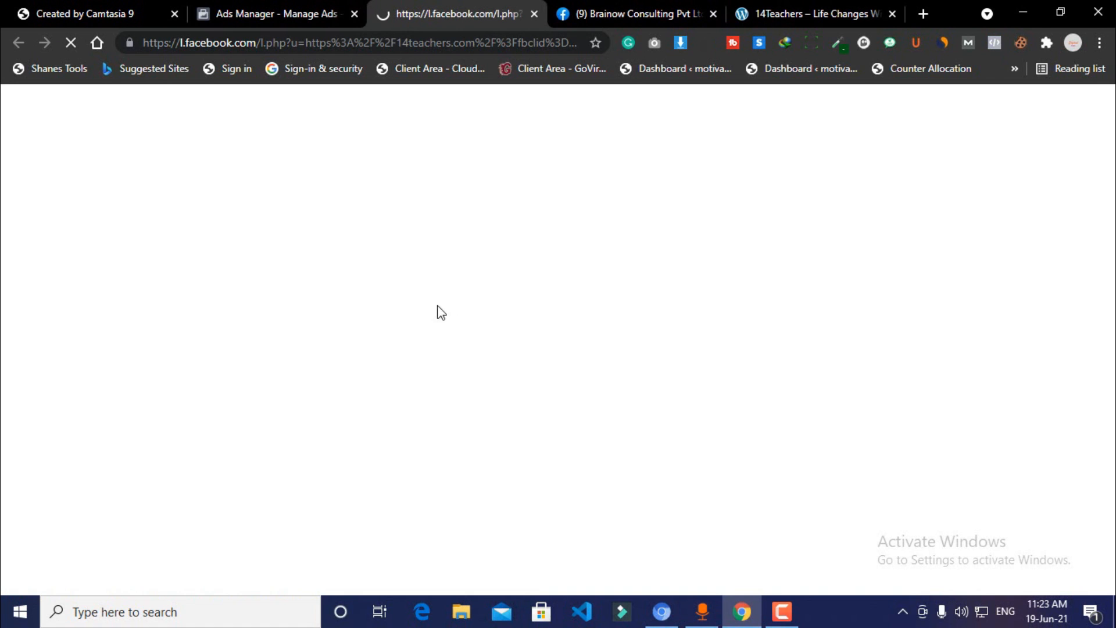
{"action": "left_click", "coordinate": [296, 10]}
{"action": "mouse_move", "coordinate": [377, 354]}
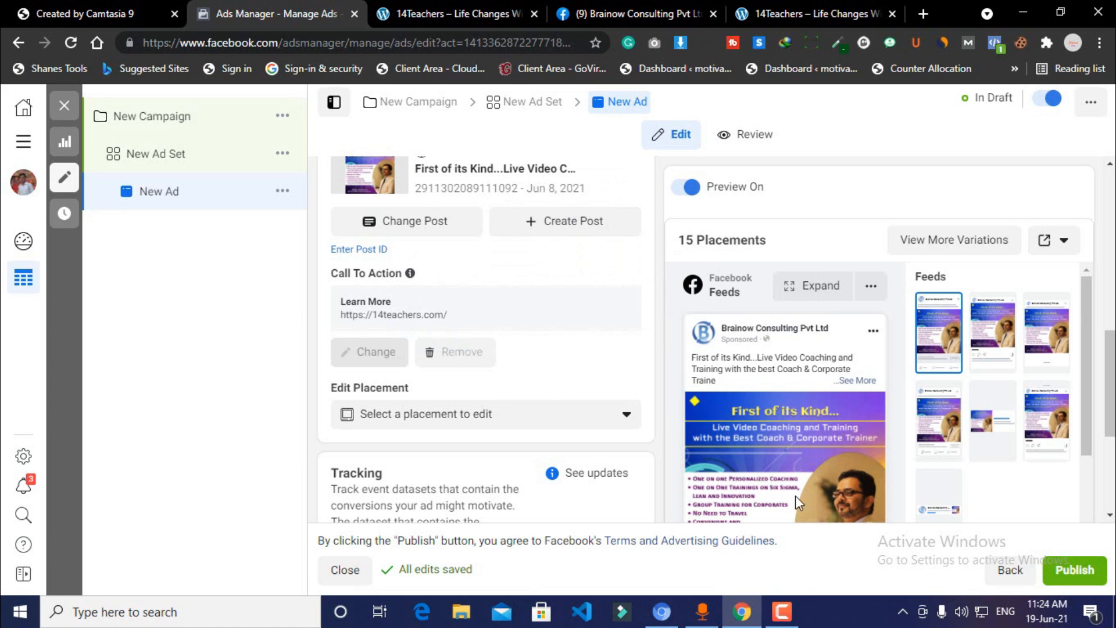
Expand the full post text in the Facebook Feeds preview and examine the ad, its tracking options and its placement previews.
{"action": "left_click", "coordinate": [860, 381]}
{"action": "scroll", "coordinate": [855, 388], "scroll_direction": "down", "scroll_amount": 1}
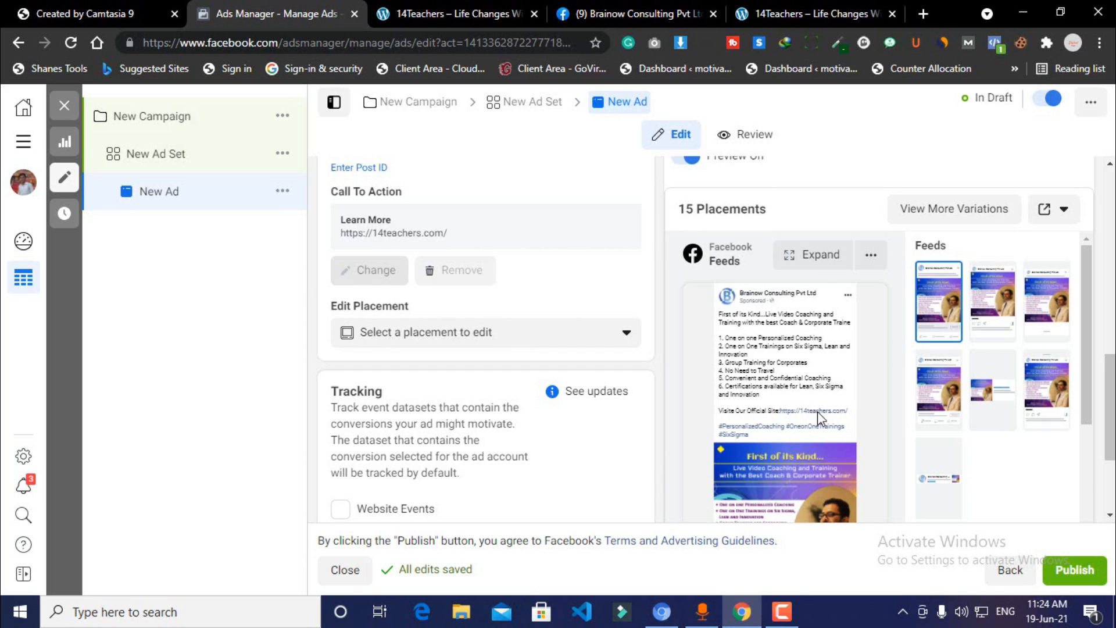
{"action": "scroll", "coordinate": [927, 353], "scroll_direction": "down", "scroll_amount": 2}
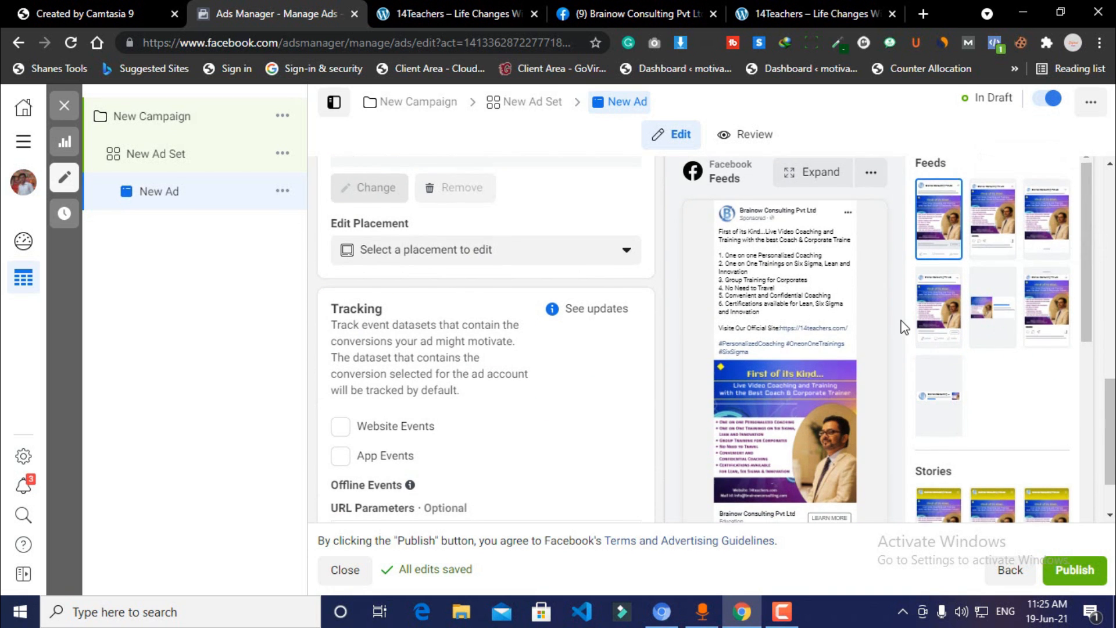
{"action": "scroll", "coordinate": [904, 326], "scroll_direction": "down", "scroll_amount": 2}
{"action": "scroll", "coordinate": [872, 361], "scroll_direction": "up", "scroll_amount": 4}
{"action": "scroll", "coordinate": [785, 326], "scroll_direction": "down", "scroll_amount": 2}
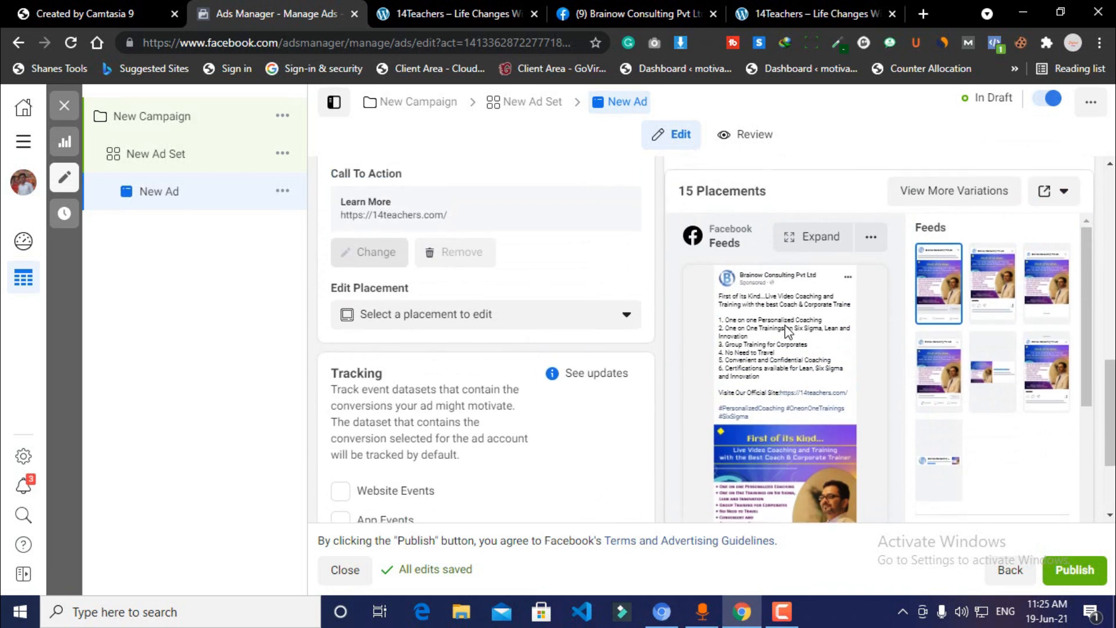
{"action": "scroll", "coordinate": [814, 395], "scroll_direction": "down", "scroll_amount": 2}
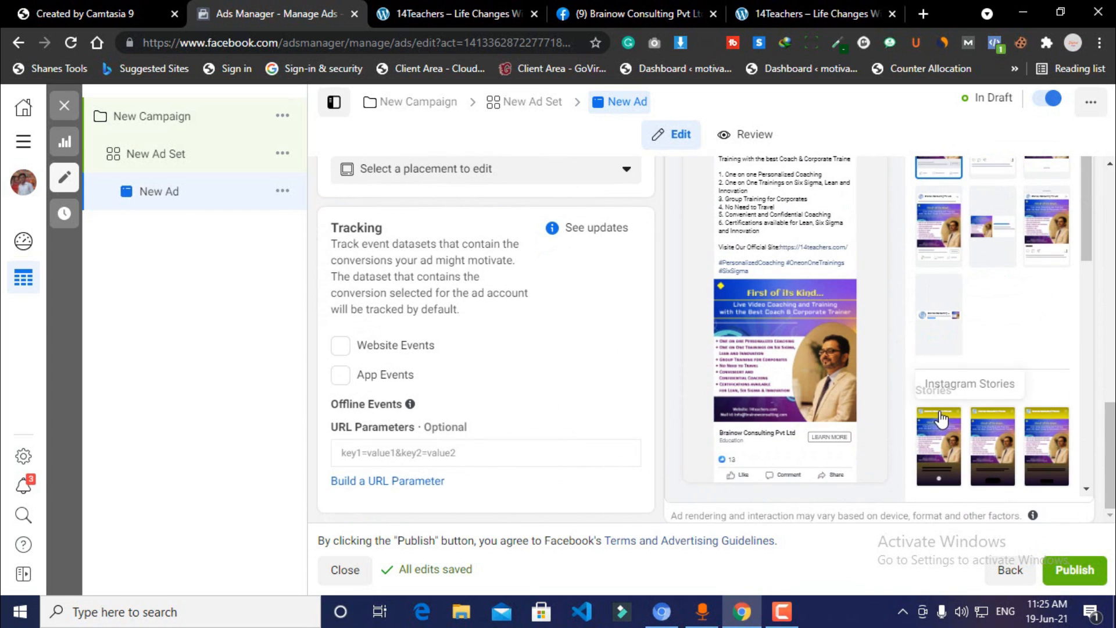
{"action": "scroll", "coordinate": [942, 418], "scroll_direction": "up", "scroll_amount": 4}
{"action": "scroll", "coordinate": [960, 396], "scroll_direction": "up", "scroll_amount": 2}
{"action": "scroll", "coordinate": [984, 362], "scroll_direction": "down", "scroll_amount": 2}
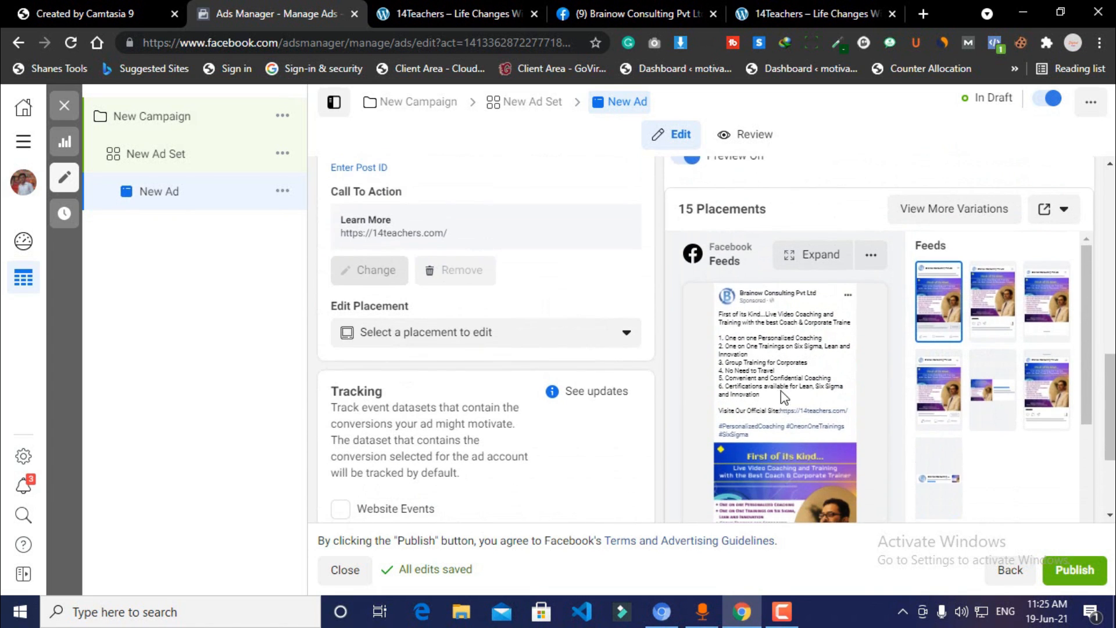
Preview the ad in the Instagram Feed placement and read the note about ad rendering.
{"action": "left_click", "coordinate": [993, 300]}
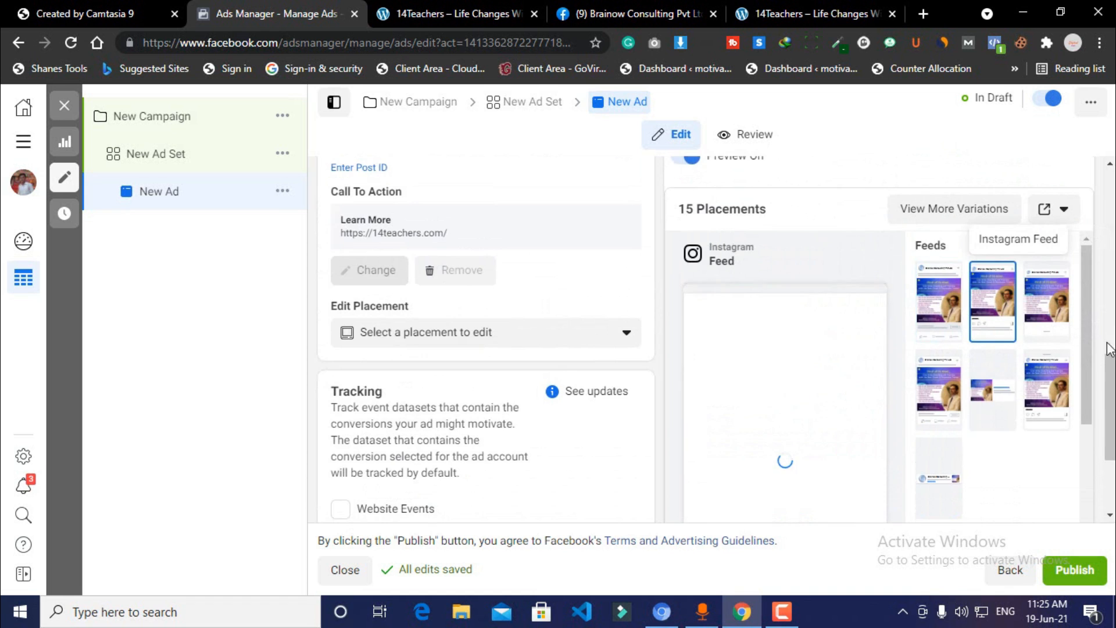
{"action": "scroll", "coordinate": [831, 372], "scroll_direction": "down", "scroll_amount": 4}
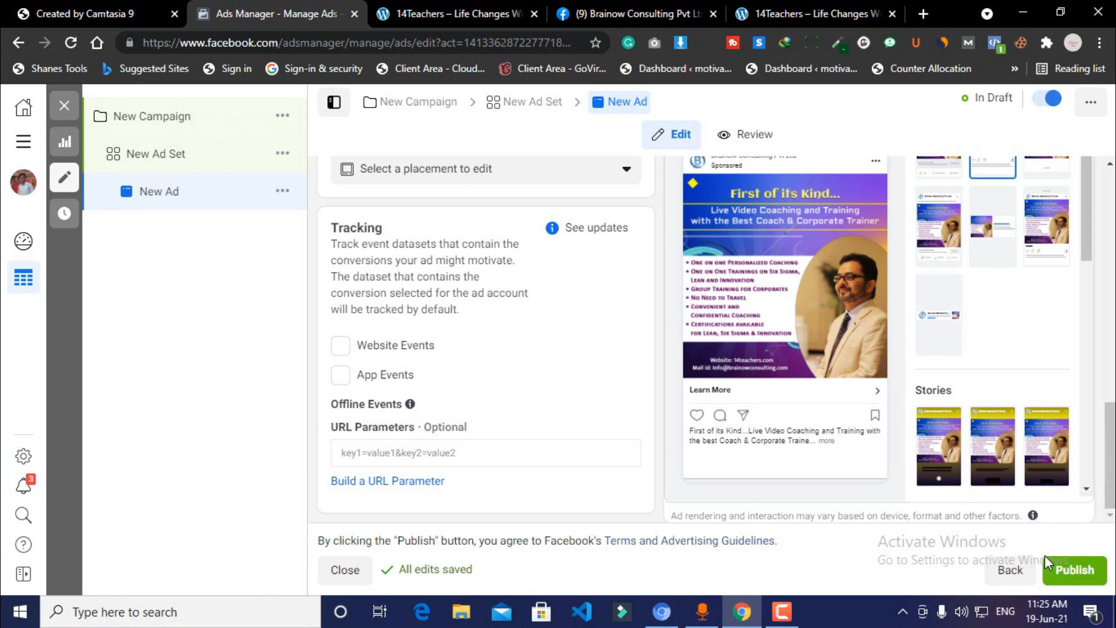
{"action": "mouse_move", "coordinate": [1033, 517]}
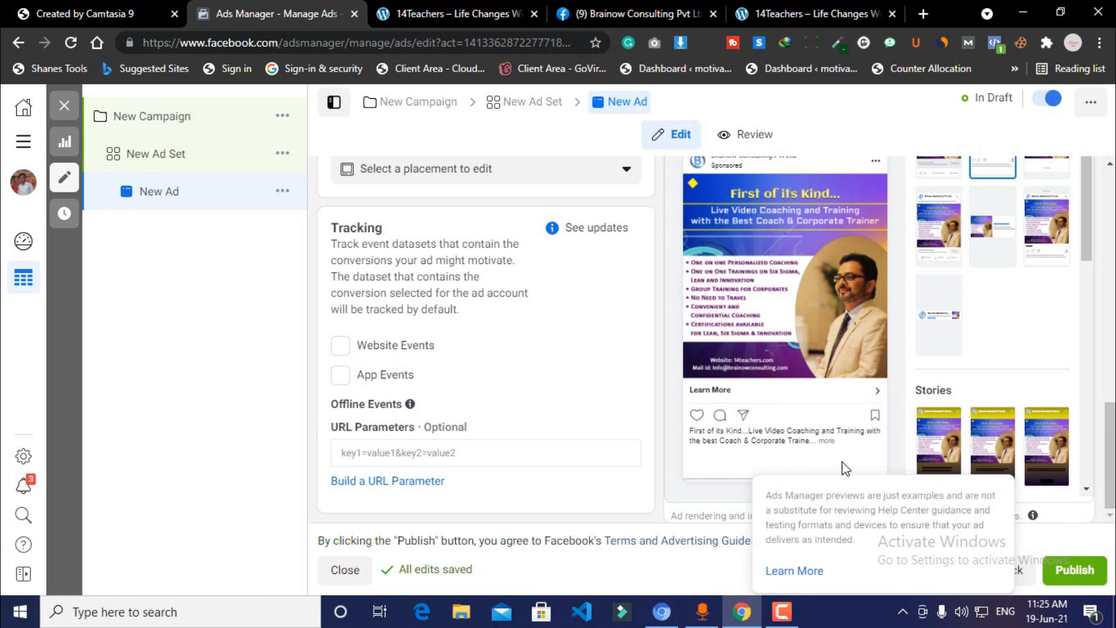
Close the ad editor and publish the draft items.
{"action": "left_click", "coordinate": [64, 106]}
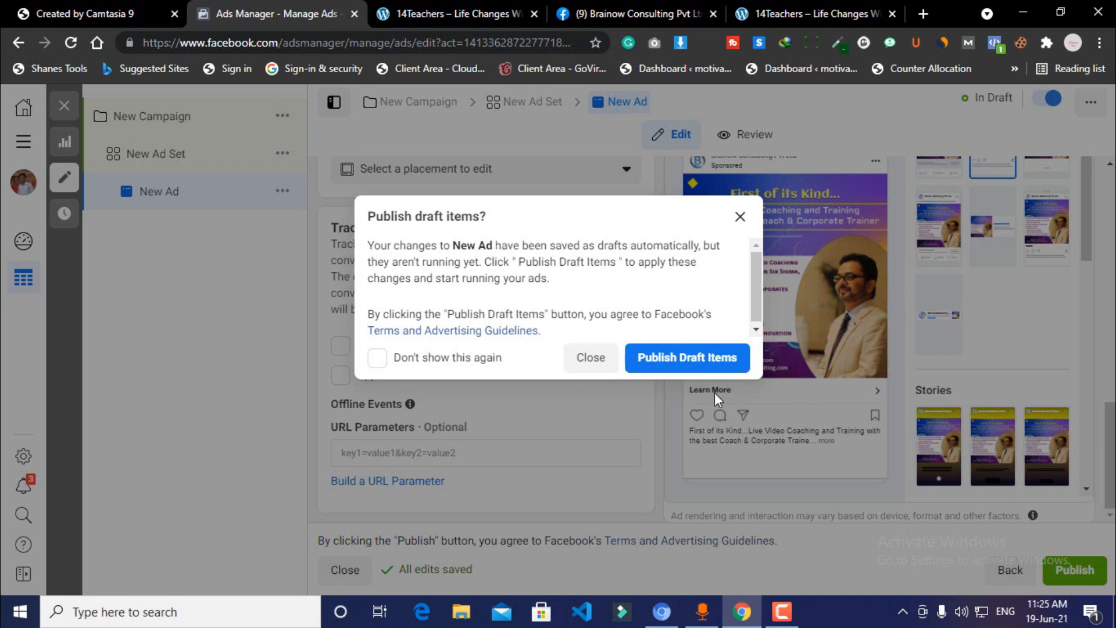
{"action": "left_click", "coordinate": [677, 370]}
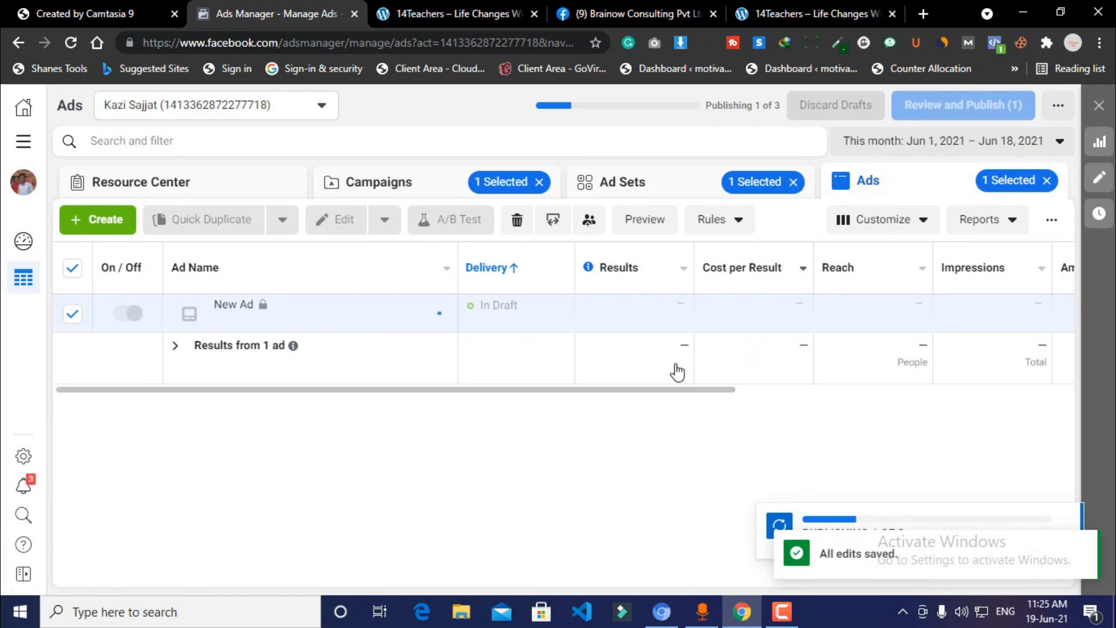